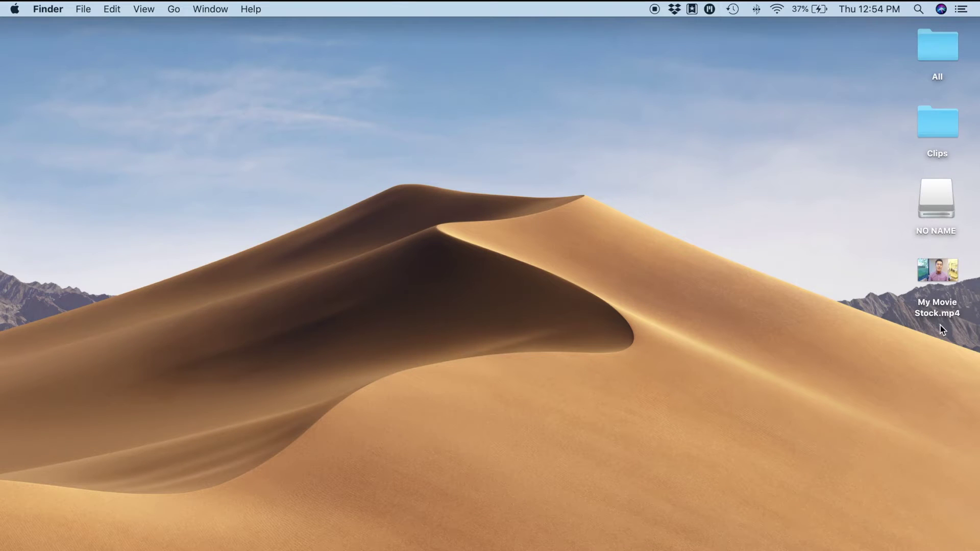
Launch iMovie from Launchpad and start a new project in the Projects browser.
key("F4")
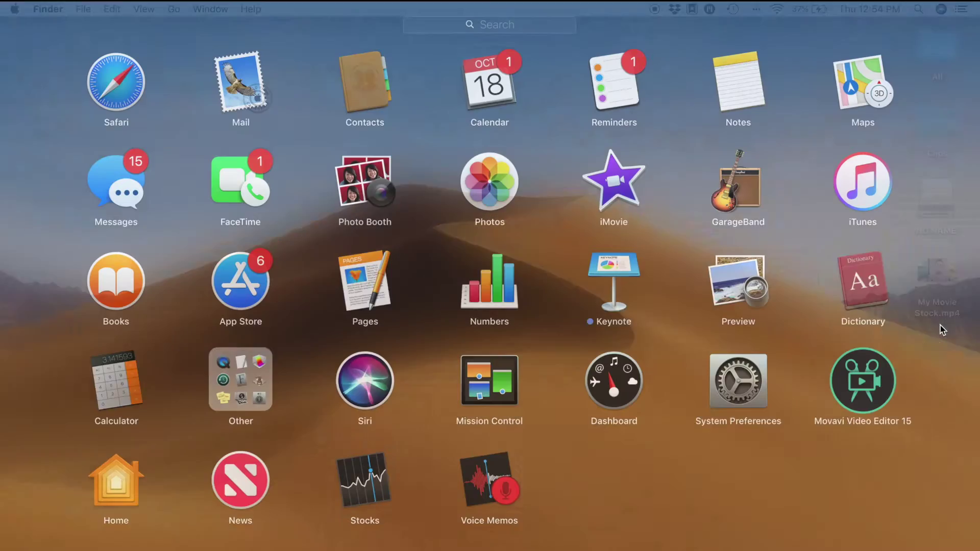
left_click(628, 192)
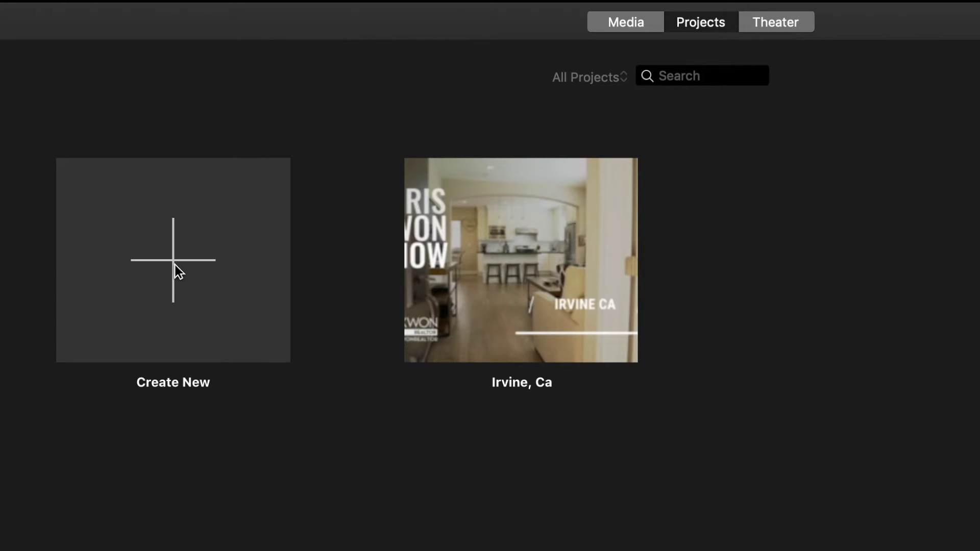
left_click(174, 265)
Create a new movie and import My Movie Stock.mp4 from the Desktop into the 12-6-17 event.
left_click(161, 366)
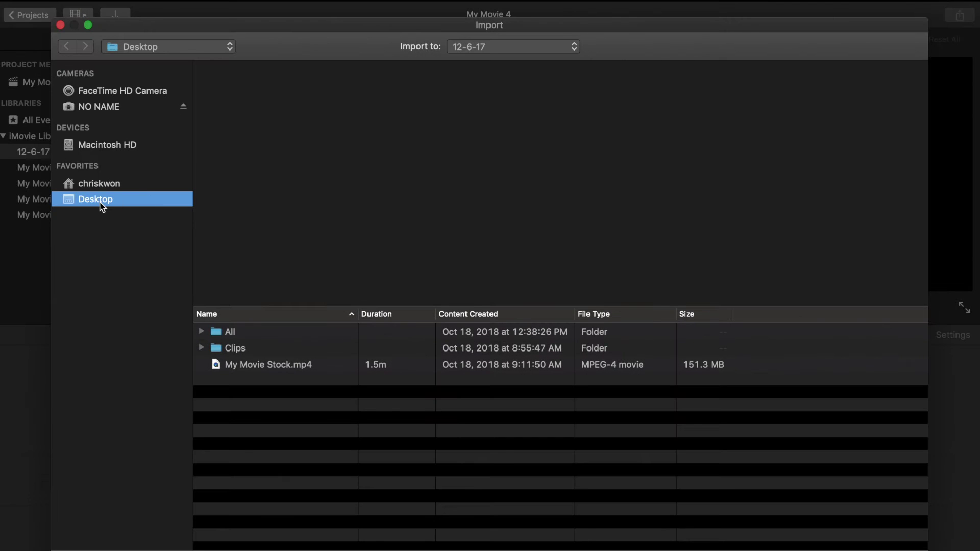
left_click(236, 367)
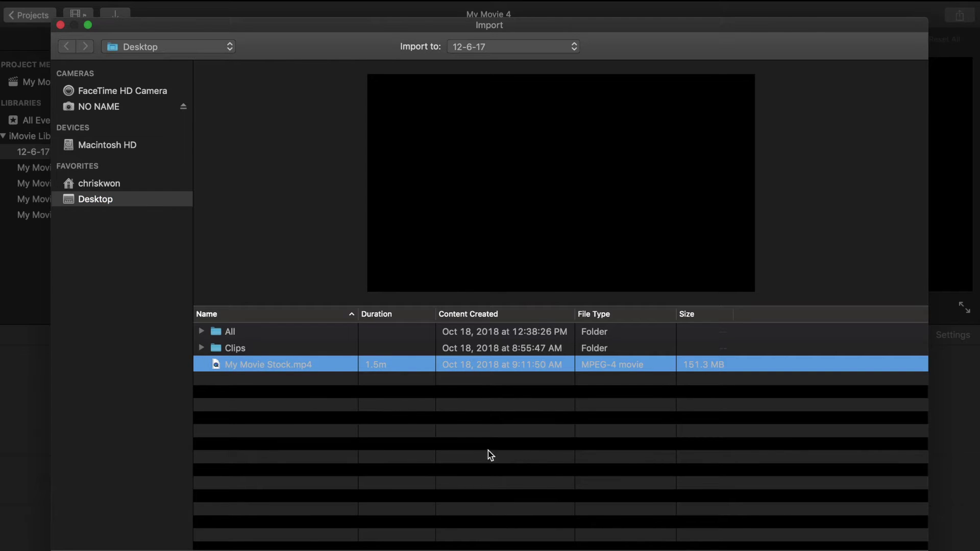
key("Return")
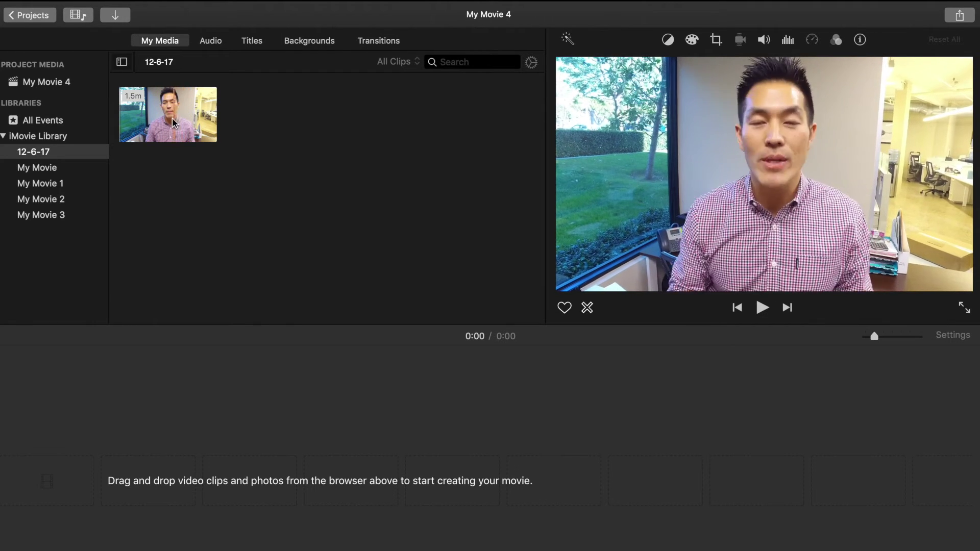
Place the 1.5-minute My Movie Stock.mp4 clip in the My Movie 4 timeline and play it.
left_click_drag(174, 118, 106, 448)
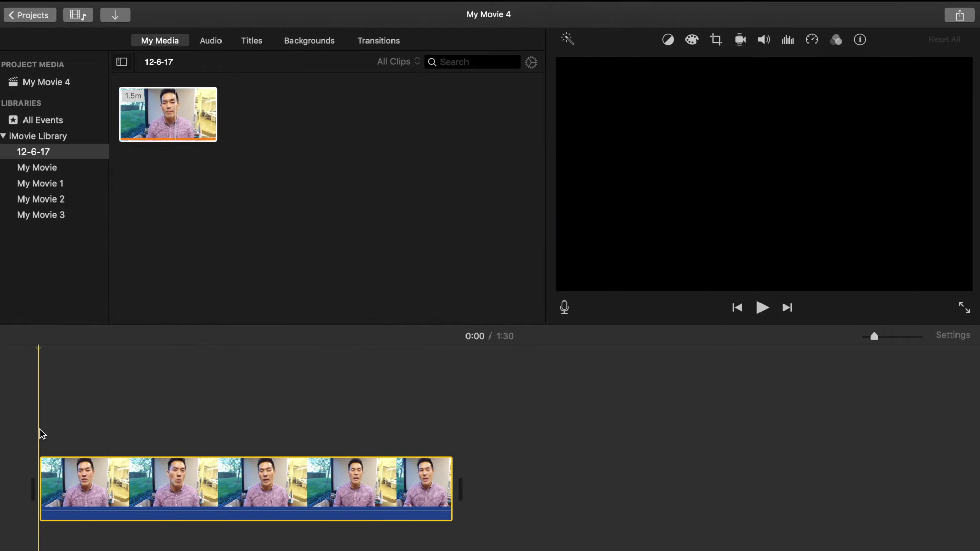
key("space")
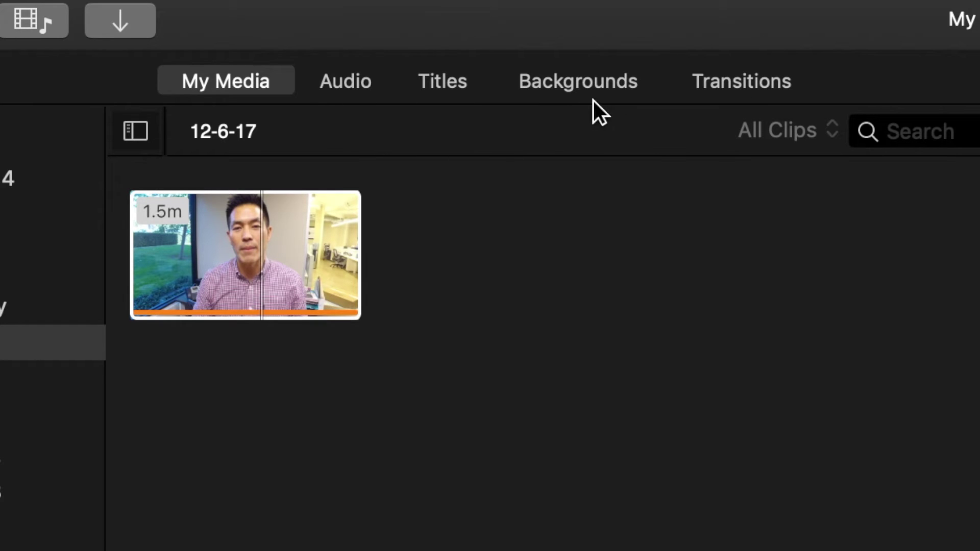
Add a 4-second Gravity Lower Third title over the start of the clip.
left_click(449, 88)
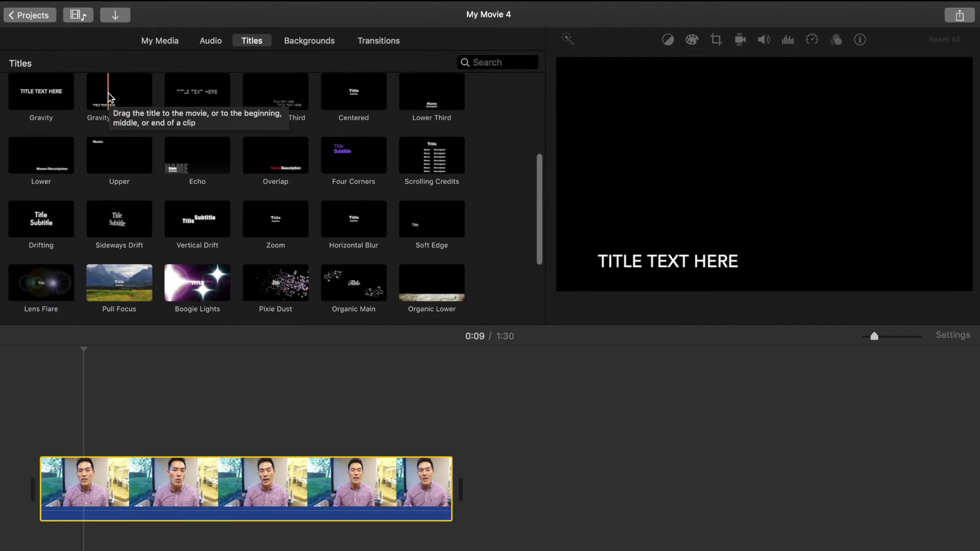
left_click_drag(110, 97, 38, 419)
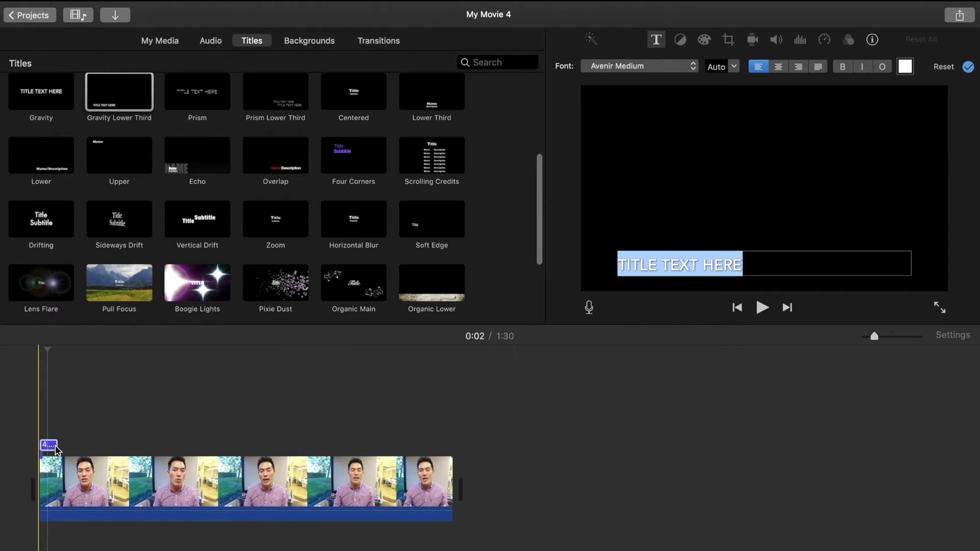
key("super+plus")
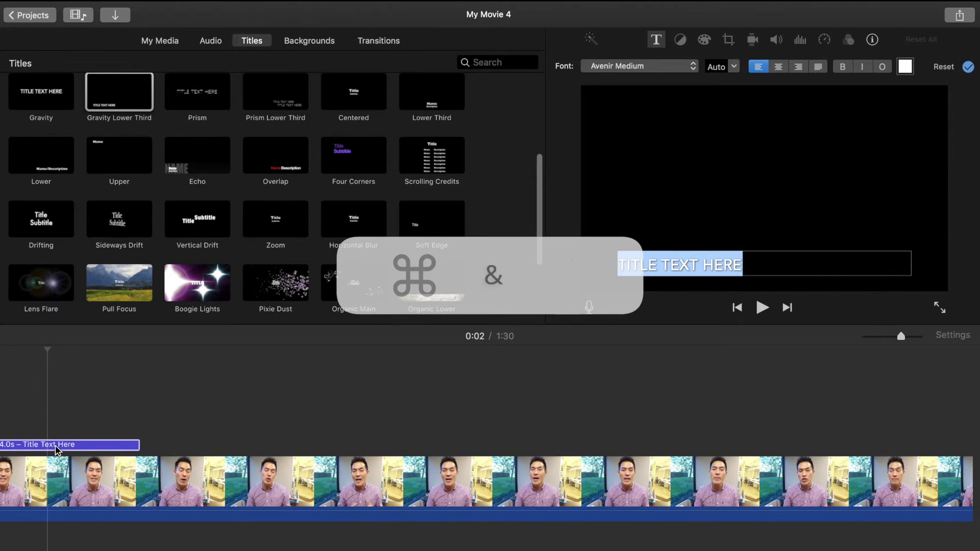
key("super+plus")
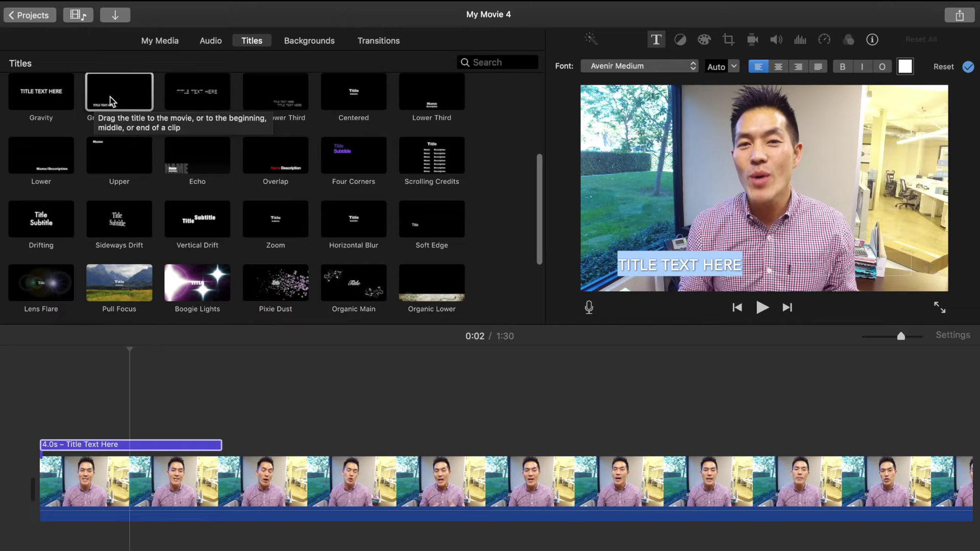
Replace the lower-third placeholder text with the presenter's name in capitals, then select it.
left_click(103, 448)
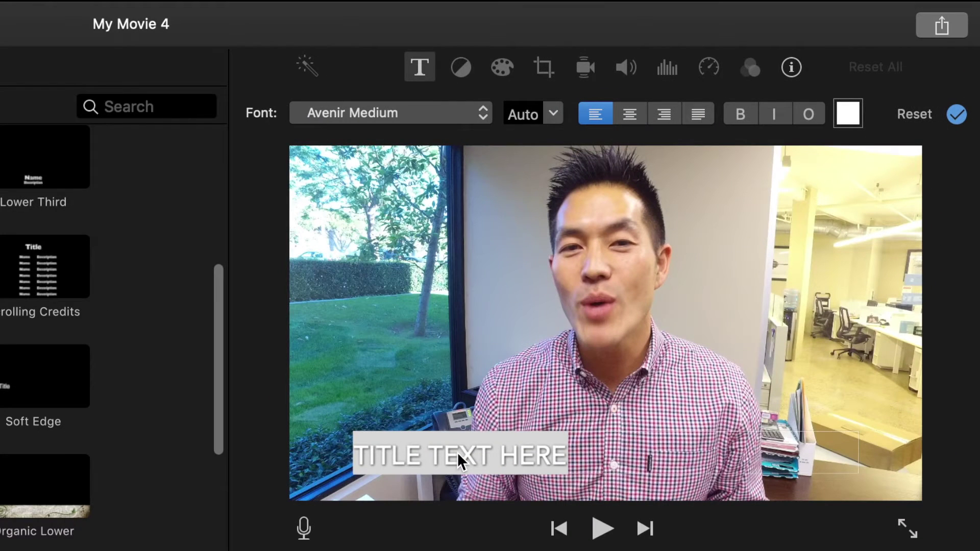
left_click(458, 453)
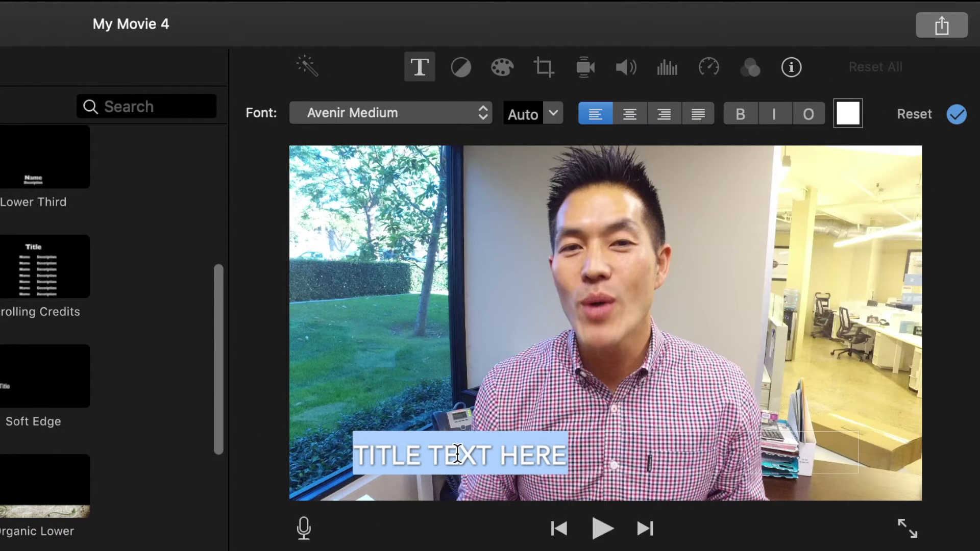
key("BackSpace")
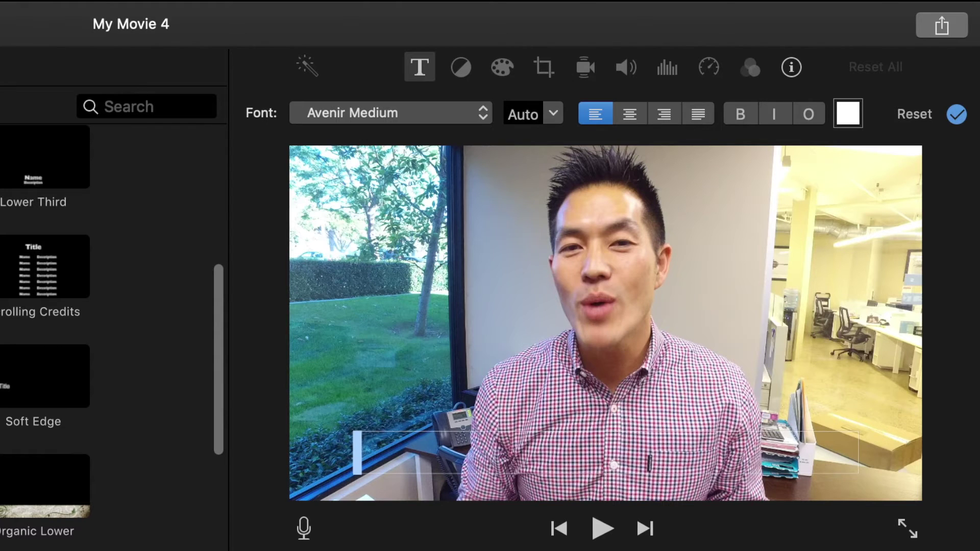
type("CHRIS KWON")
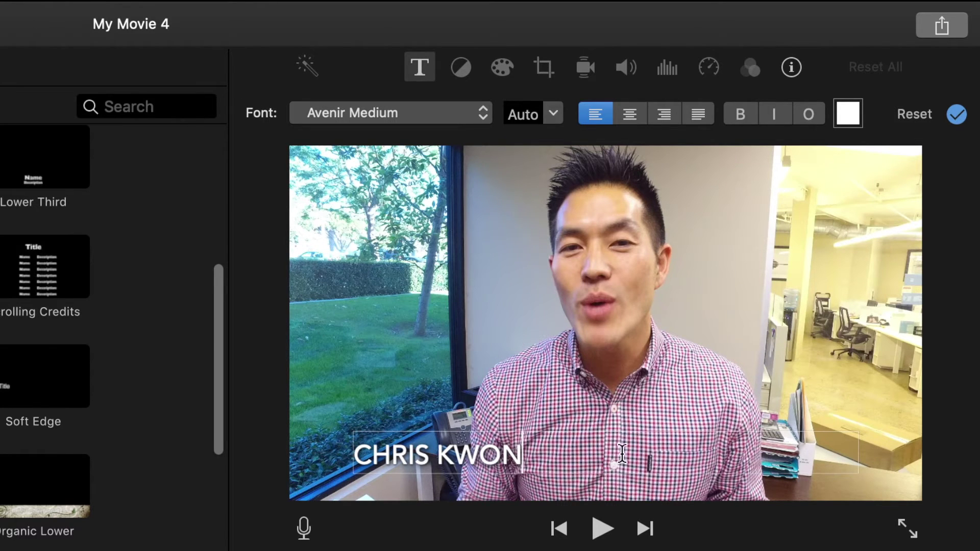
key("super+a")
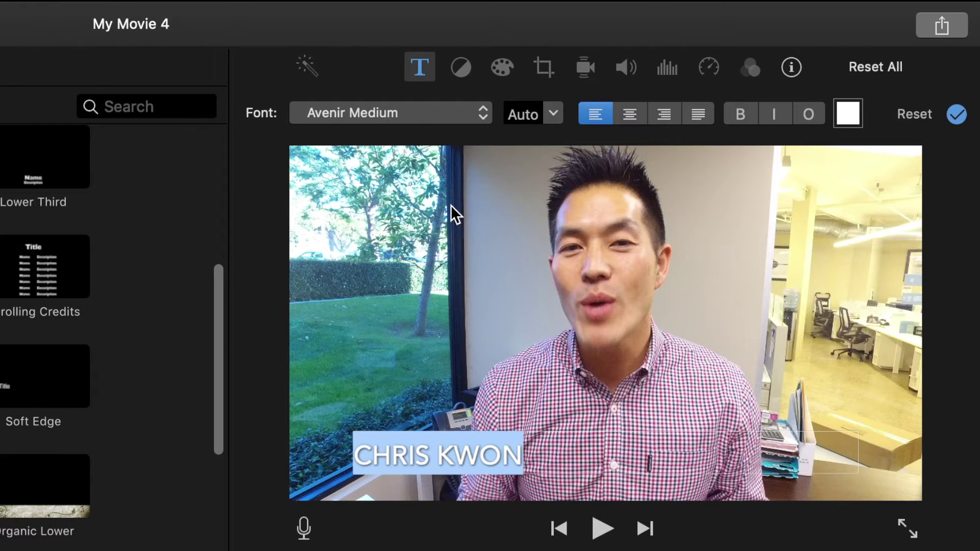
Set the name title's font to Futura Medium.
left_click(390, 115)
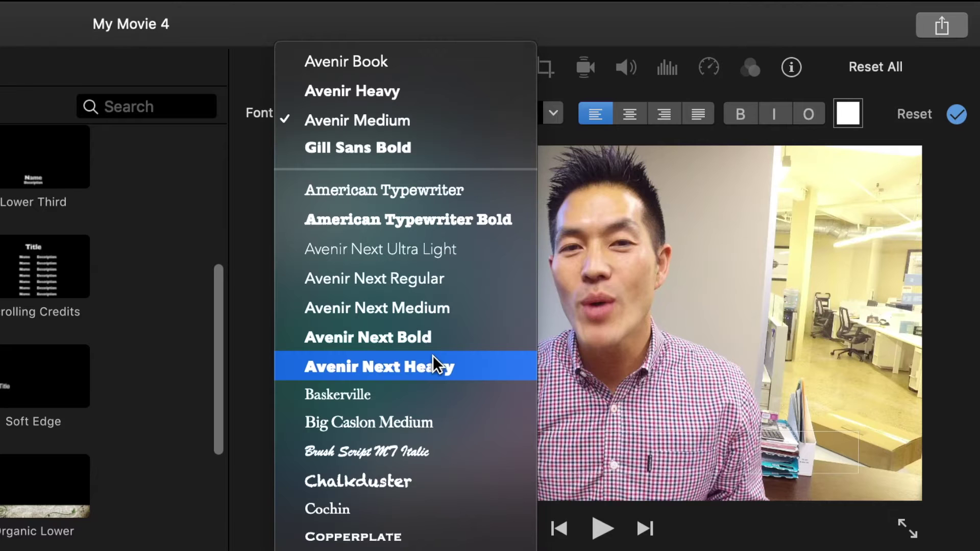
left_click(421, 444)
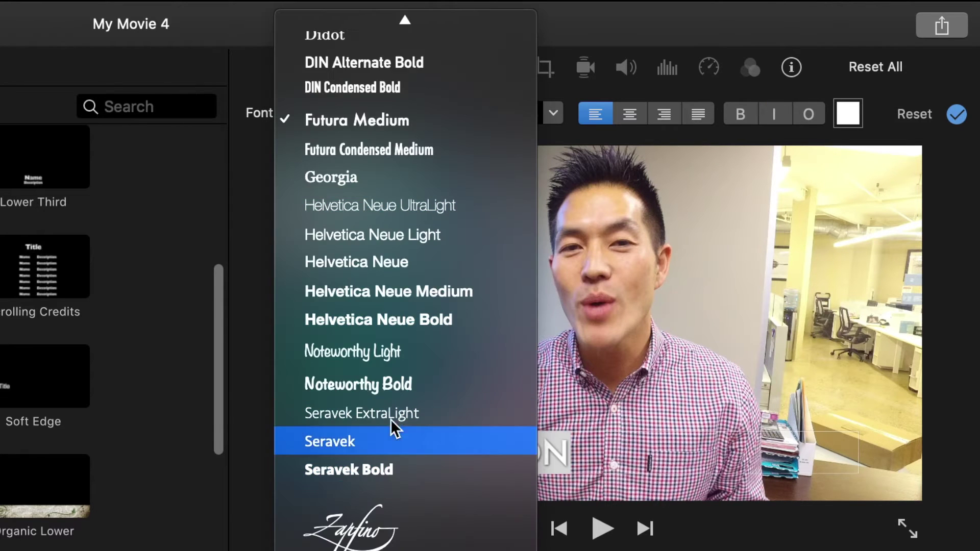
scroll(399, 193, "up", 10)
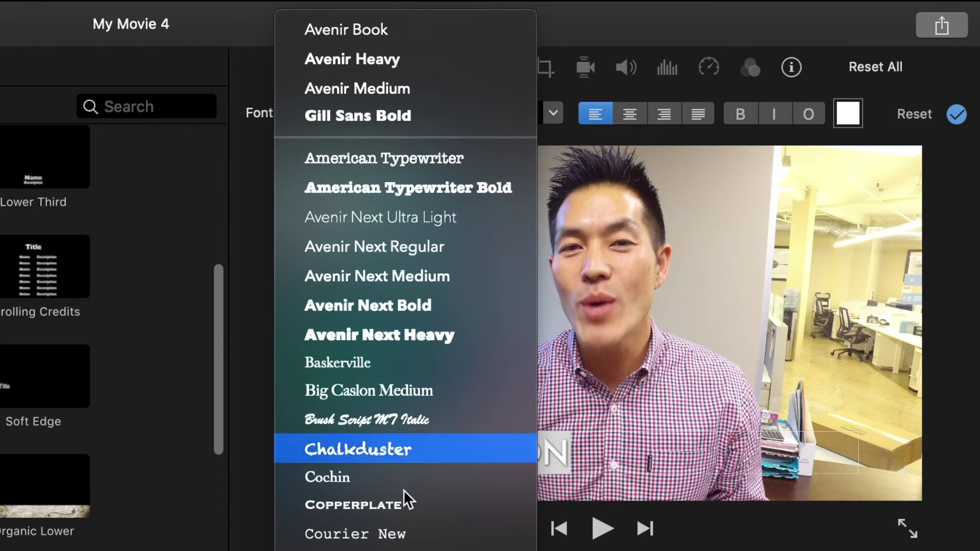
left_click(583, 222)
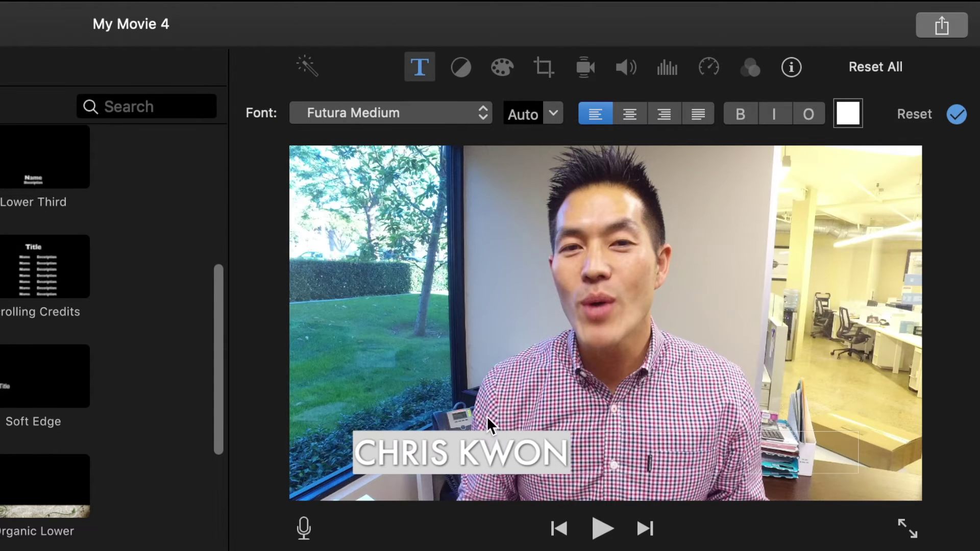
Right-align the name and make it bold and italic.
left_click(630, 115)
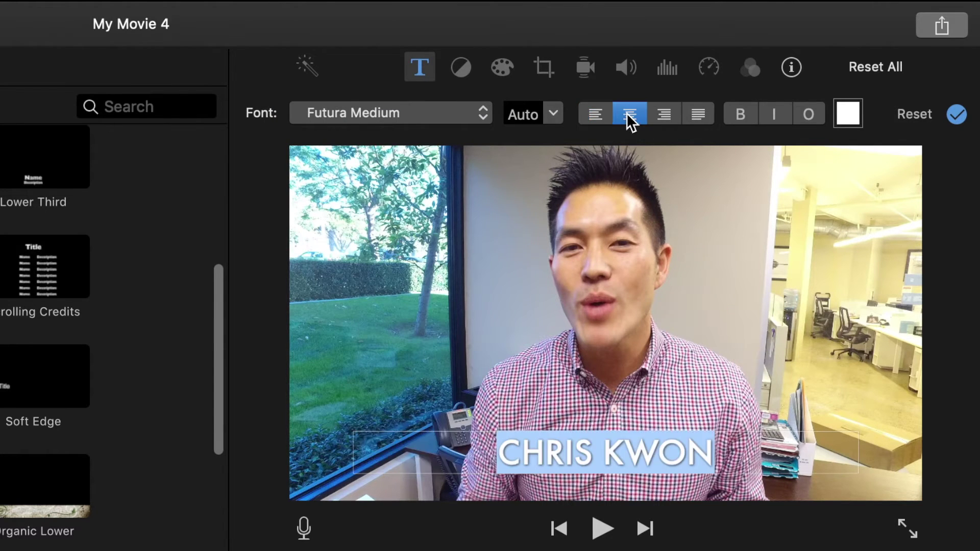
left_click(663, 113)
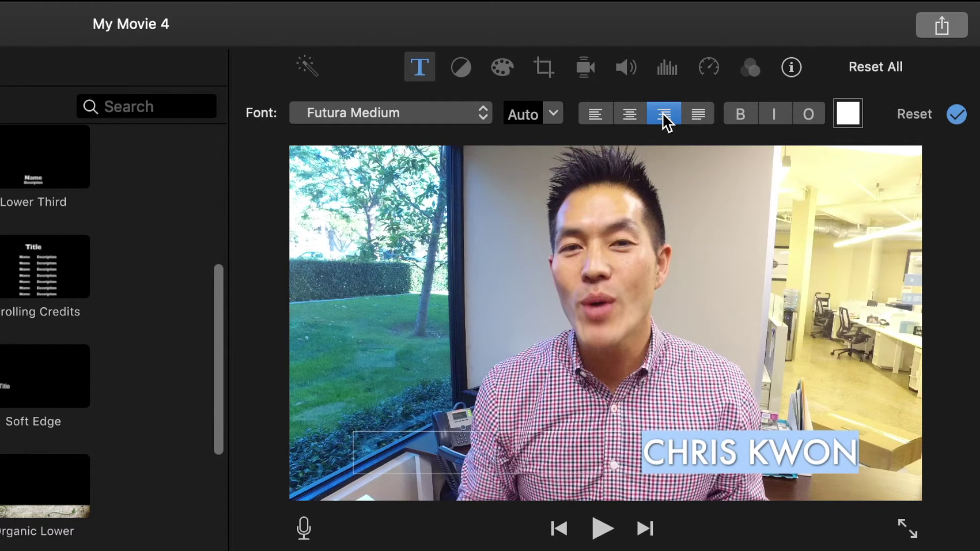
left_click(741, 114)
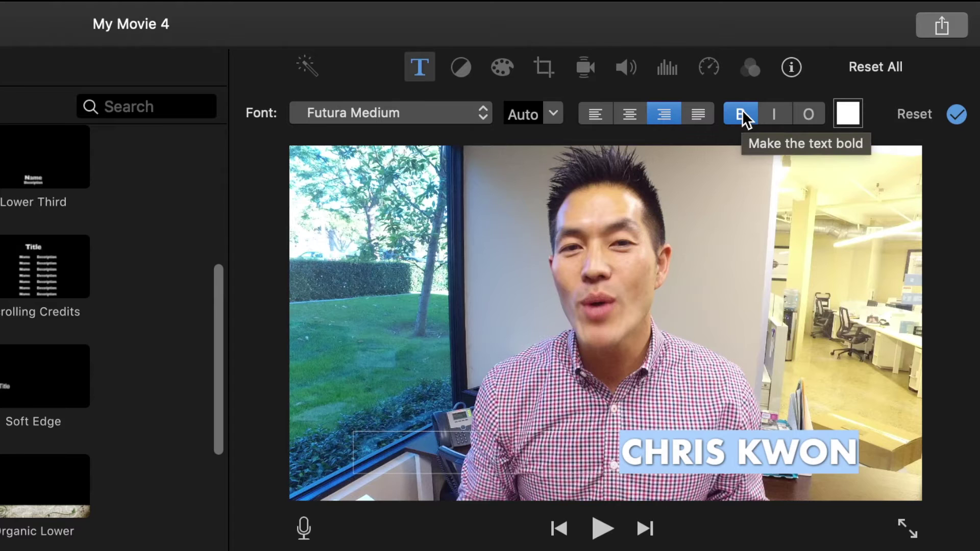
left_click(772, 121)
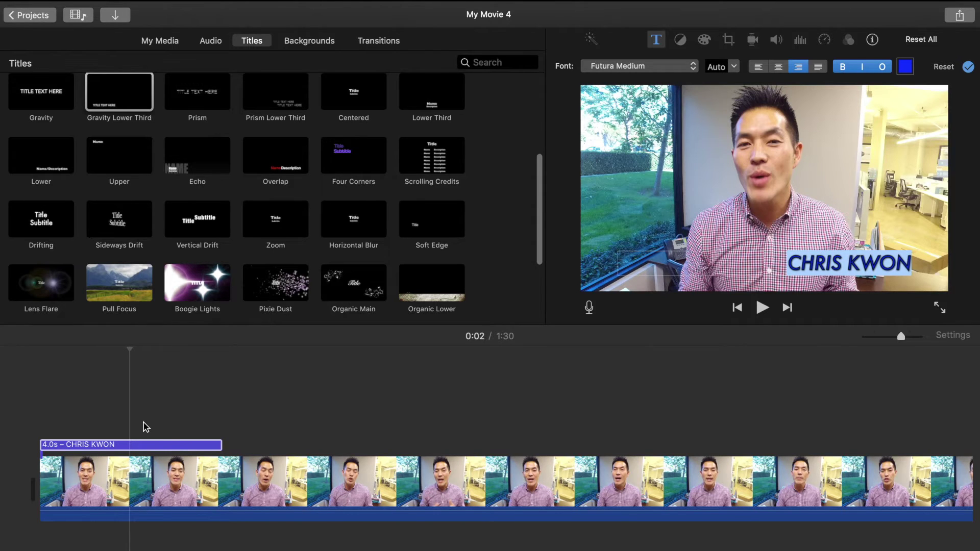
Move the name title to start at 0:02 and preview the movie.
left_click(216, 427)
left_click_drag(136, 448, 312, 428)
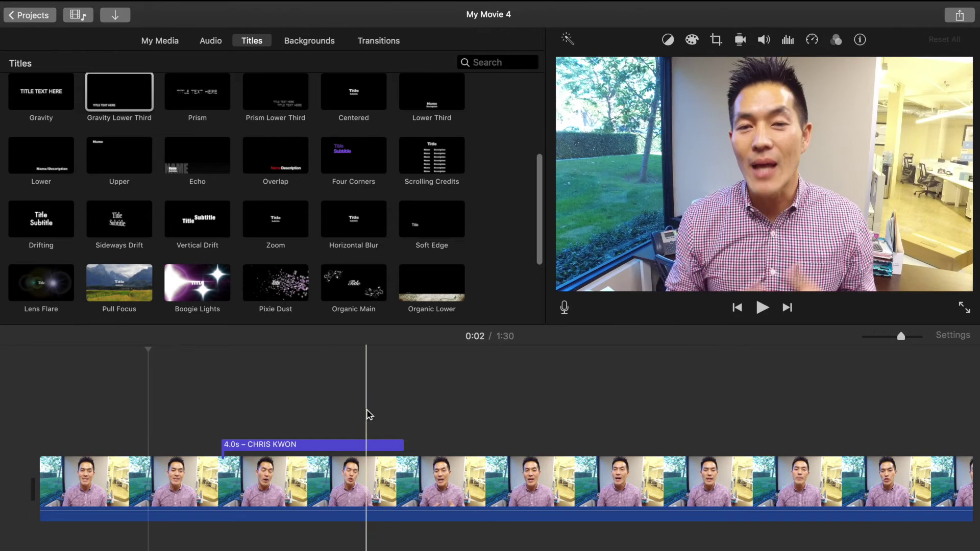
left_click_drag(316, 445, 245, 442)
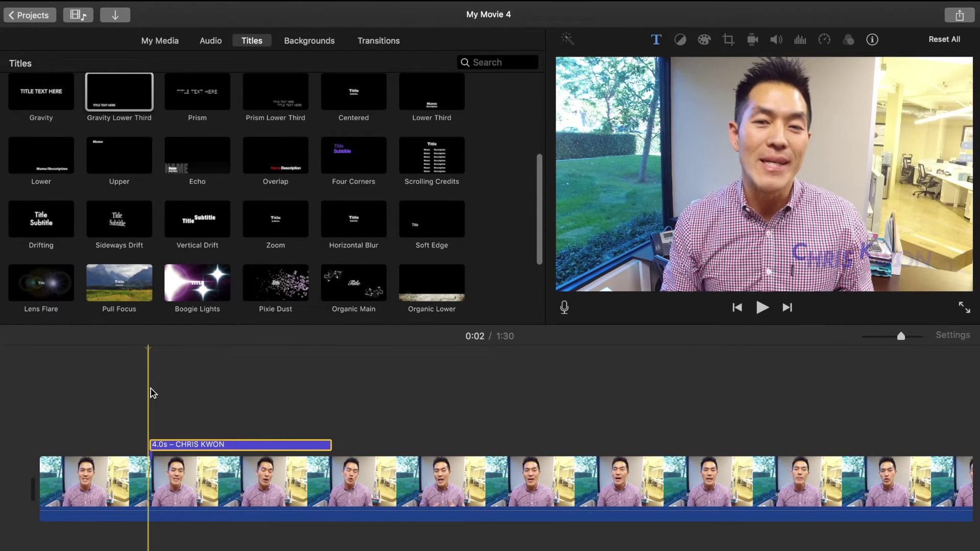
left_click(24, 413)
key("space")
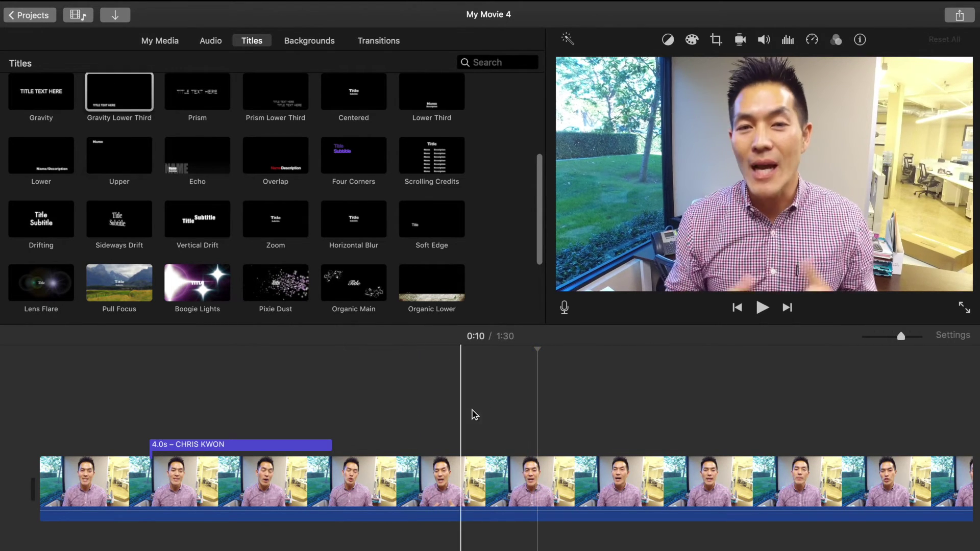
Add an Overlap title at 0:10 reading 'Property Taxes'.
left_click(537, 409)
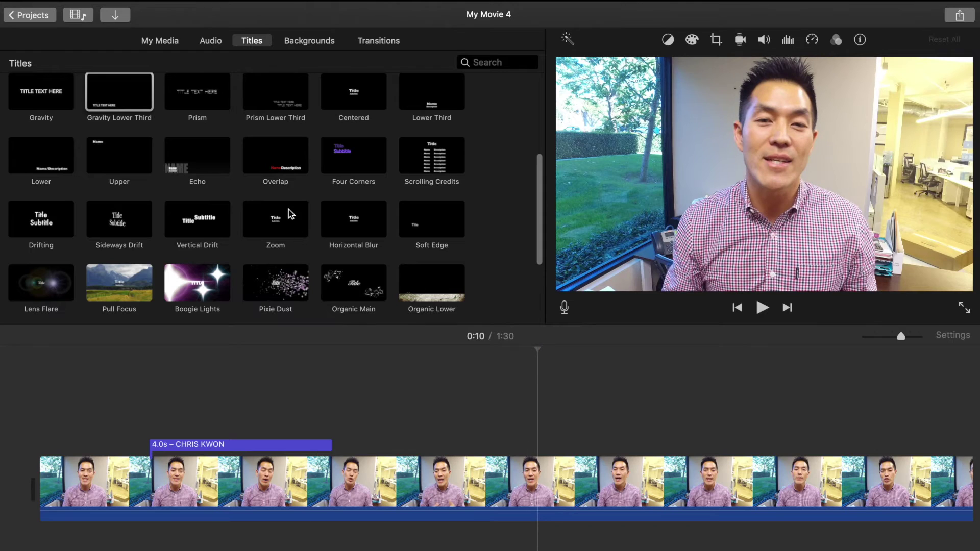
left_click(286, 170)
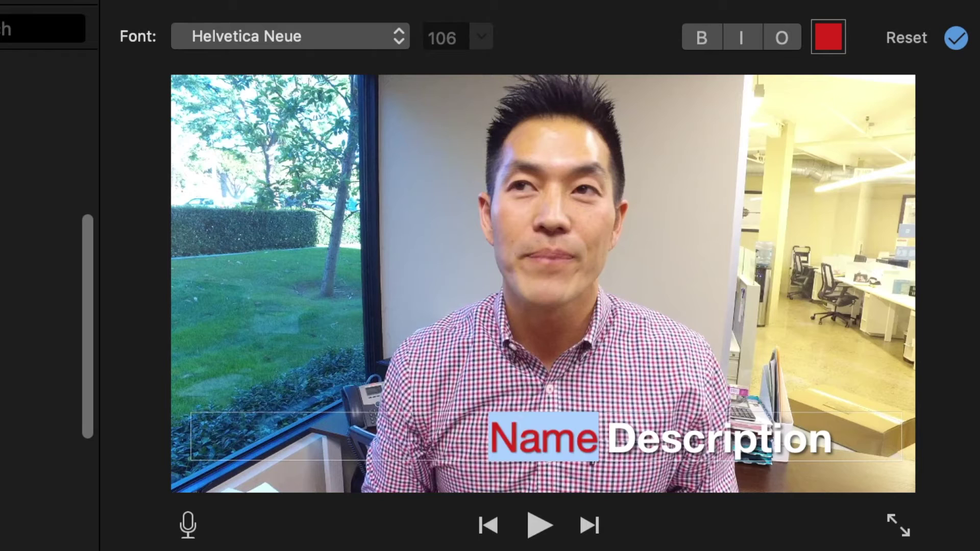
type("Property")
double_click(726, 445)
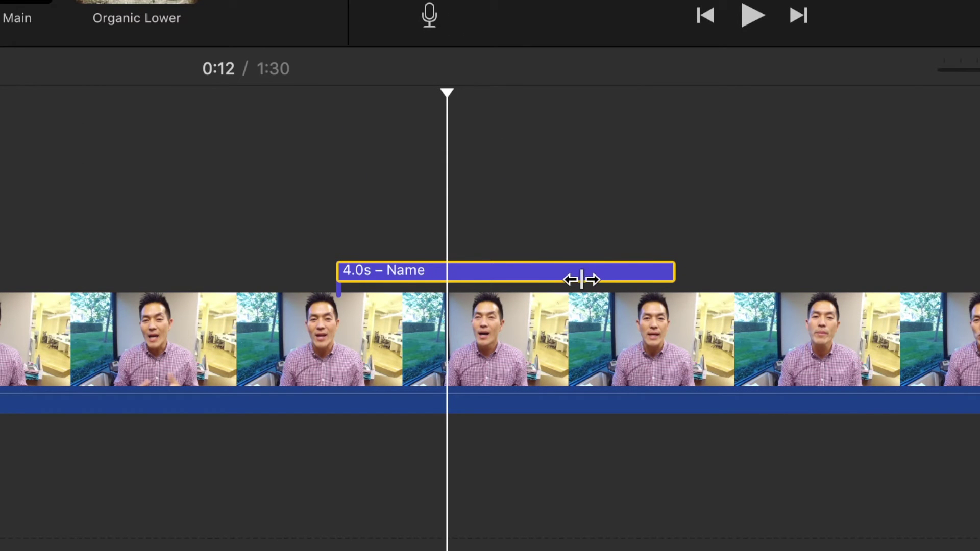
Trim the Overlap title to 3 seconds and preview it.
left_click_drag(674, 268, 588, 267)
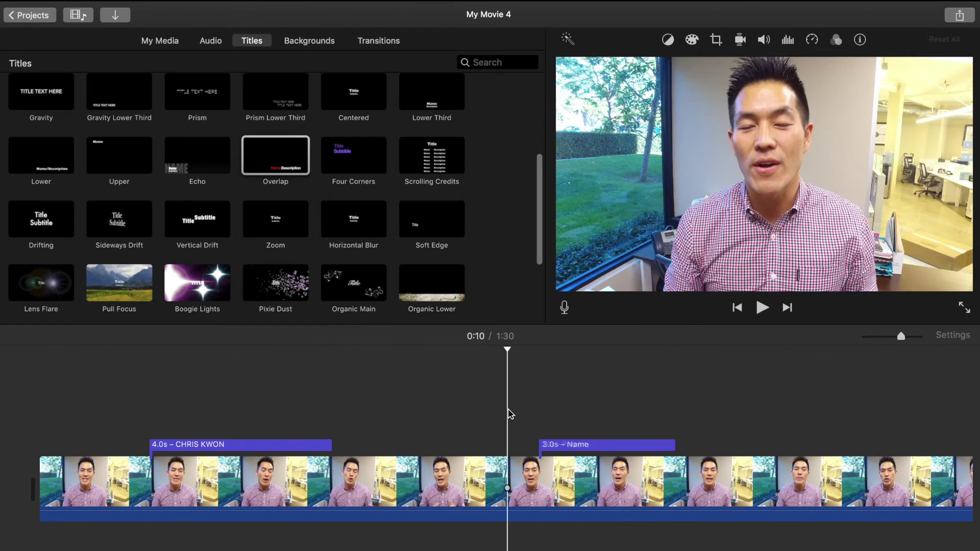
key("space")
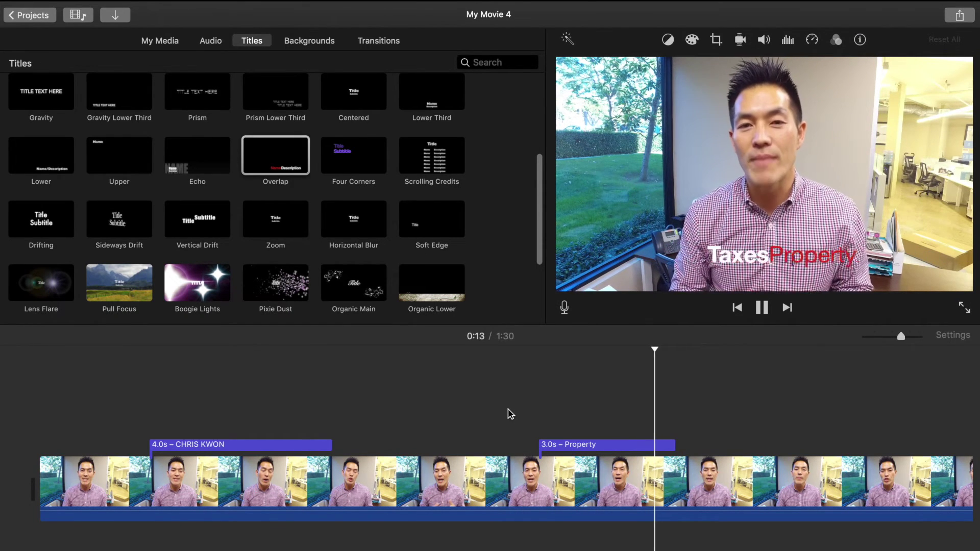
left_click(578, 423)
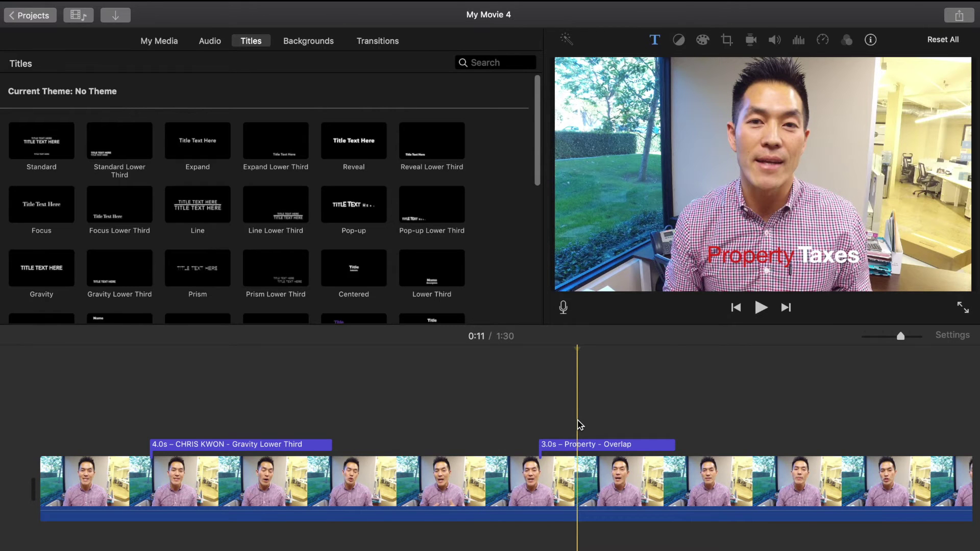
Open the Share > File export settings for My Movie 4.
left_click(960, 18)
left_click(891, 157)
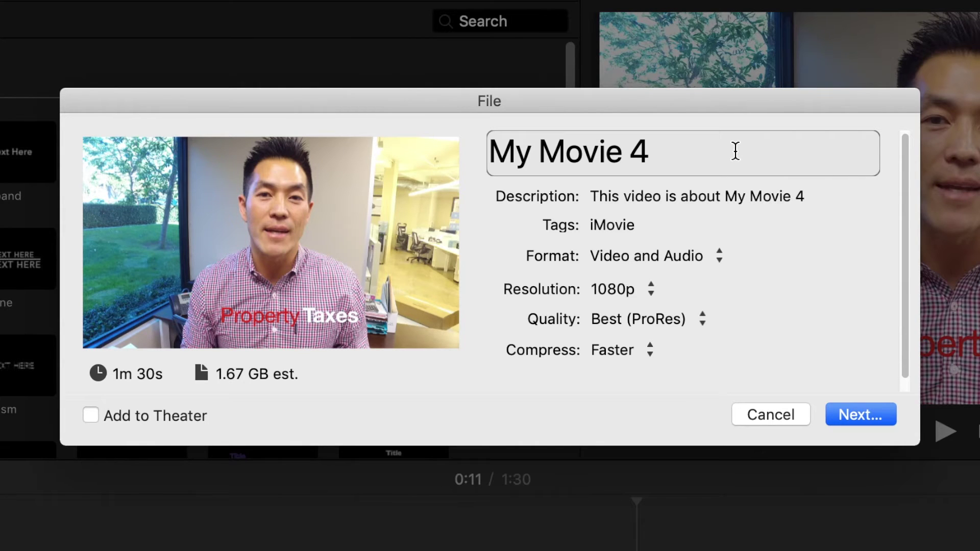
Set the export to 1080p, High quality and Faster compression, about 228.9 MB.
left_click(729, 193)
left_click(626, 291)
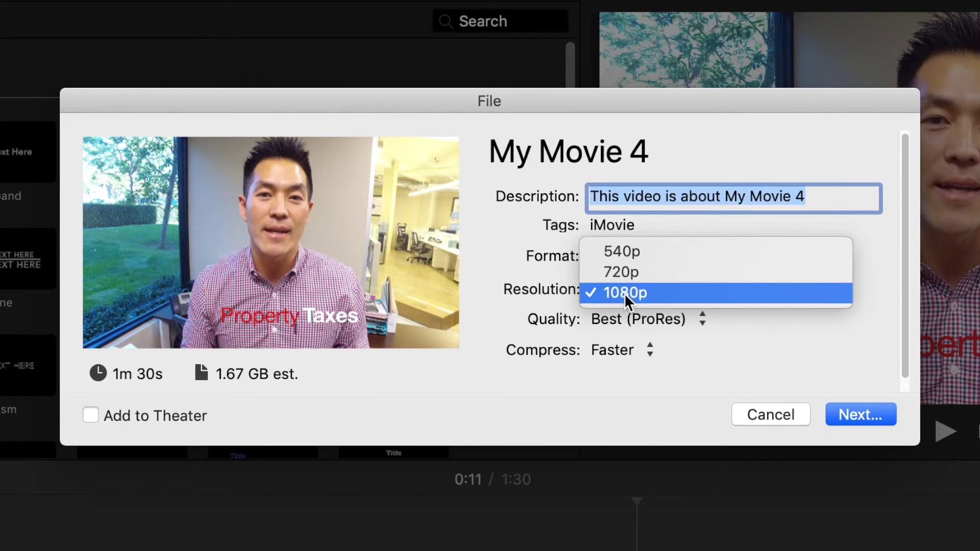
left_click(625, 294)
left_click(610, 319)
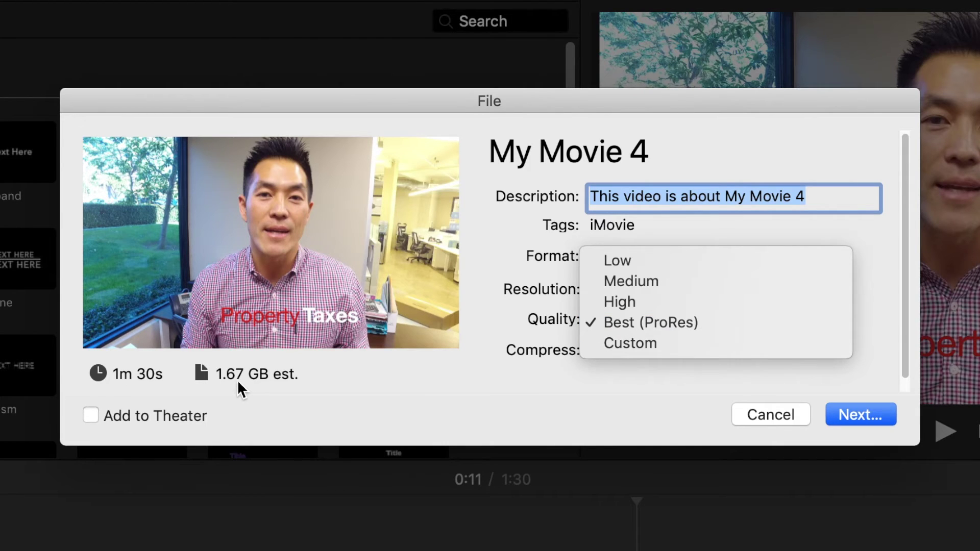
left_click(624, 262)
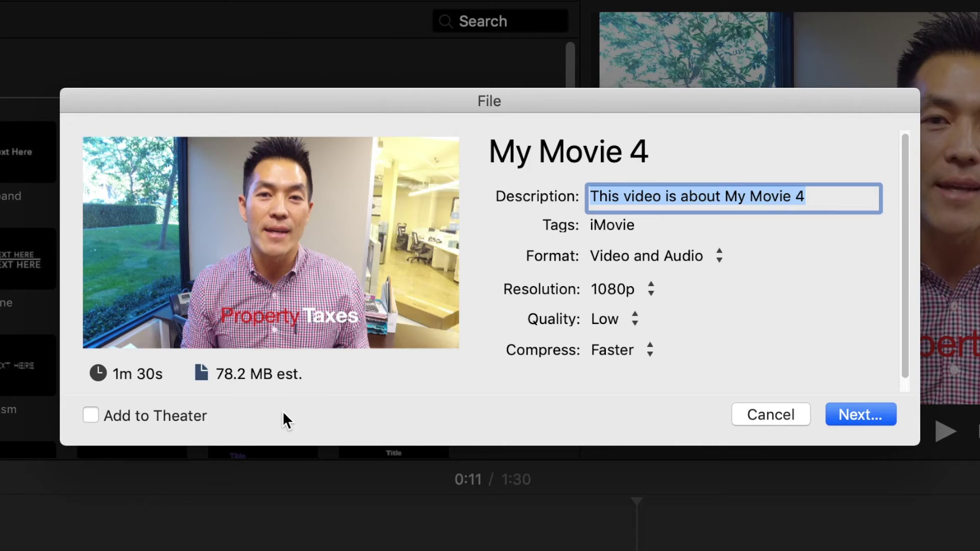
left_click(610, 314)
left_click(608, 387)
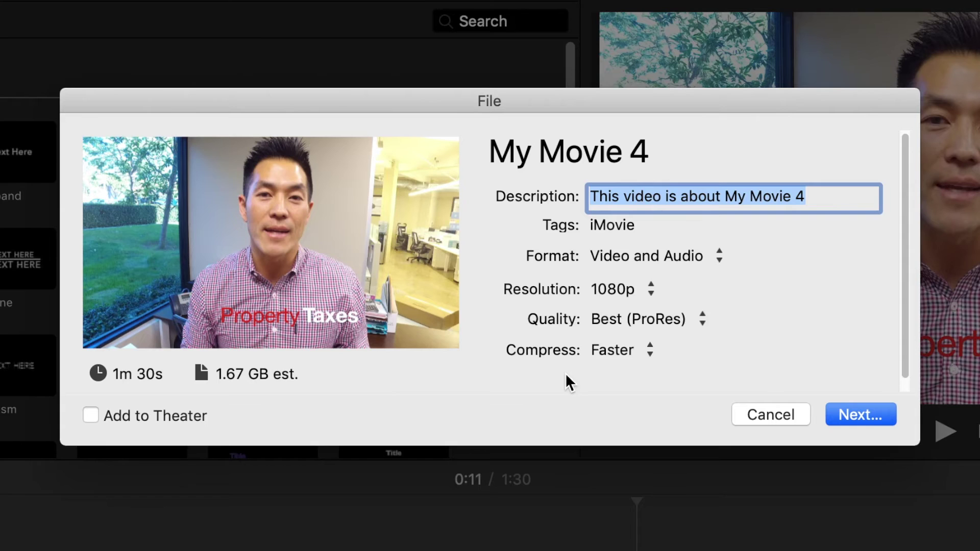
left_click(620, 321)
left_click(622, 302)
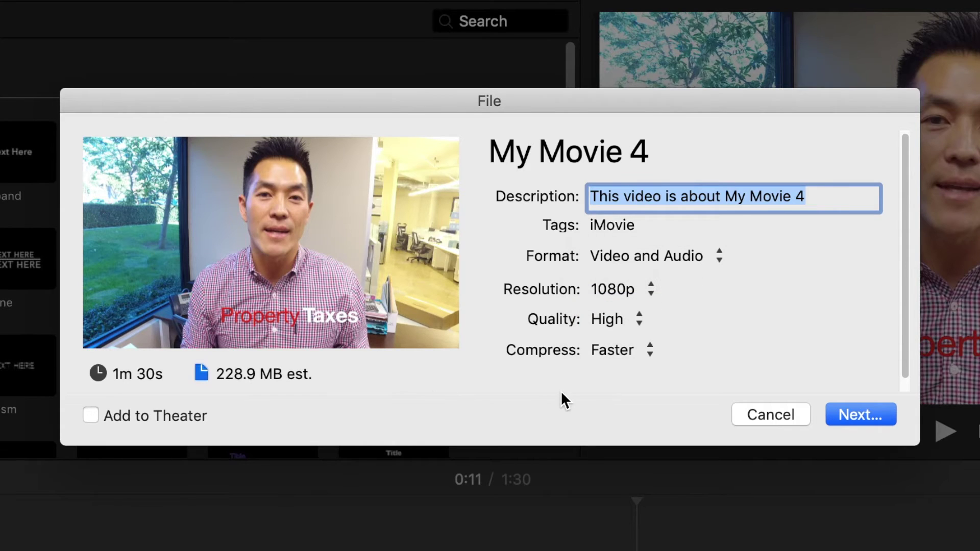
left_click(625, 351)
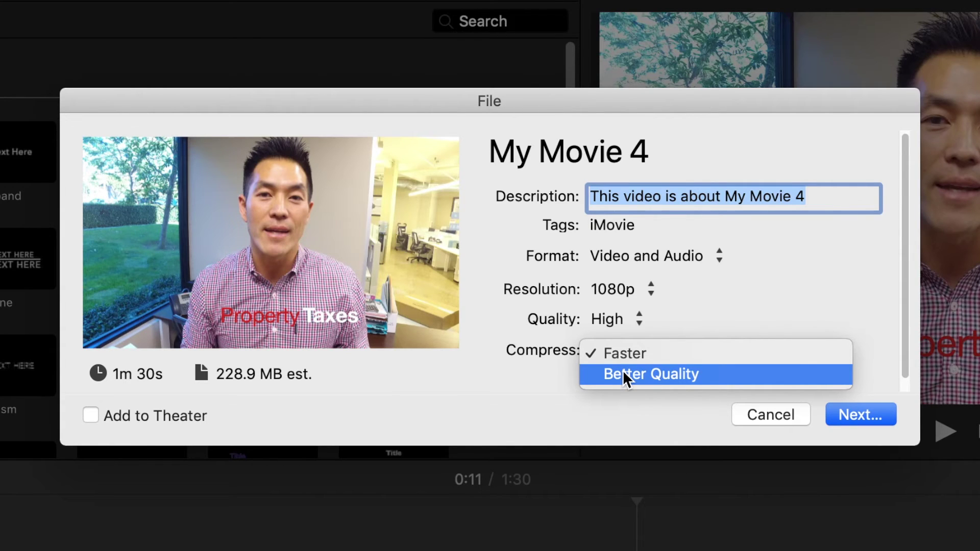
left_click(492, 431)
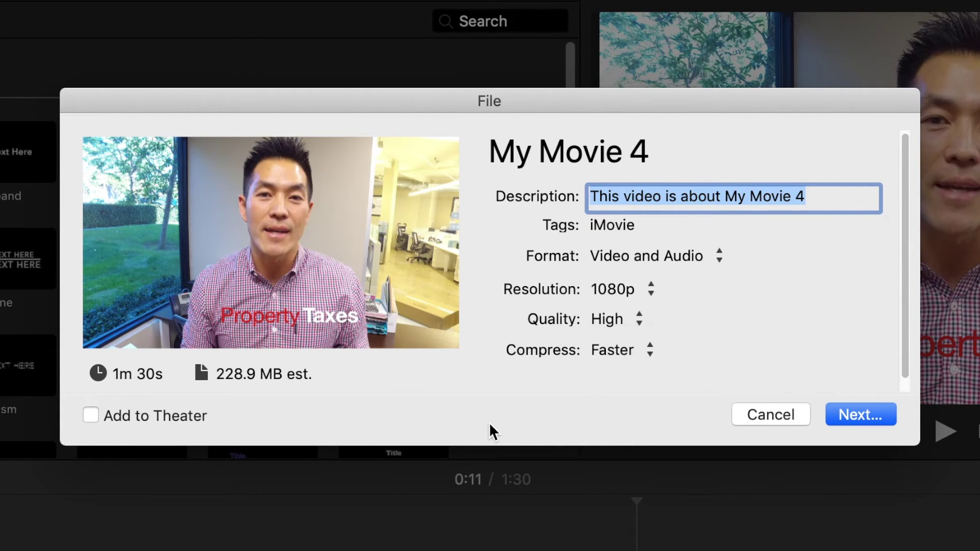
Save the exported movie as 'My Video' on the Desktop.
left_click(848, 415)
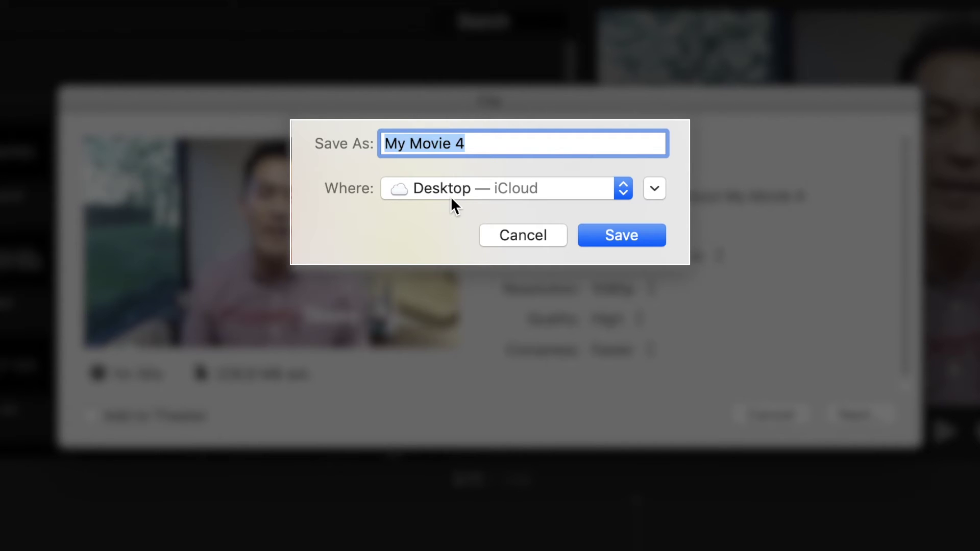
type("My Video")
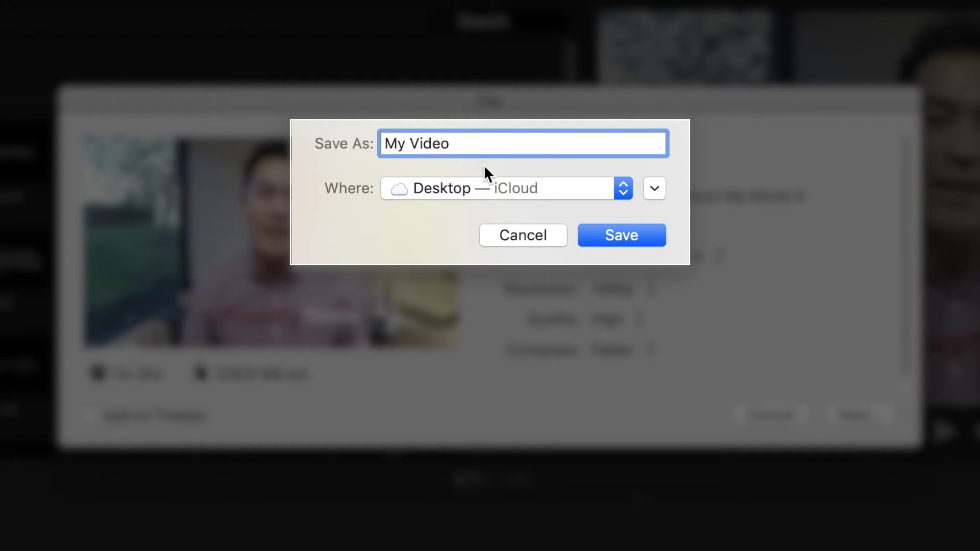
left_click(623, 241)
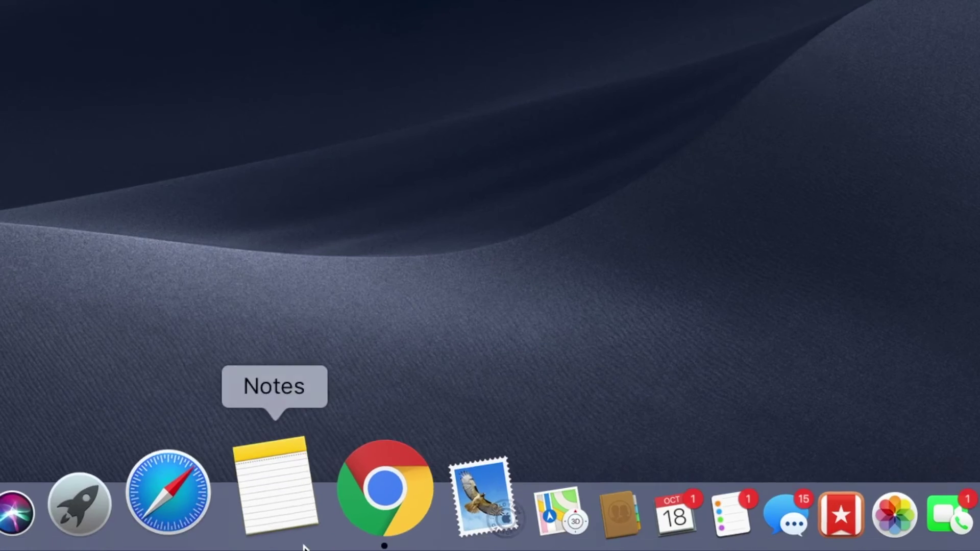
Launch Chrome and load movavi.com.
left_click(449, 537)
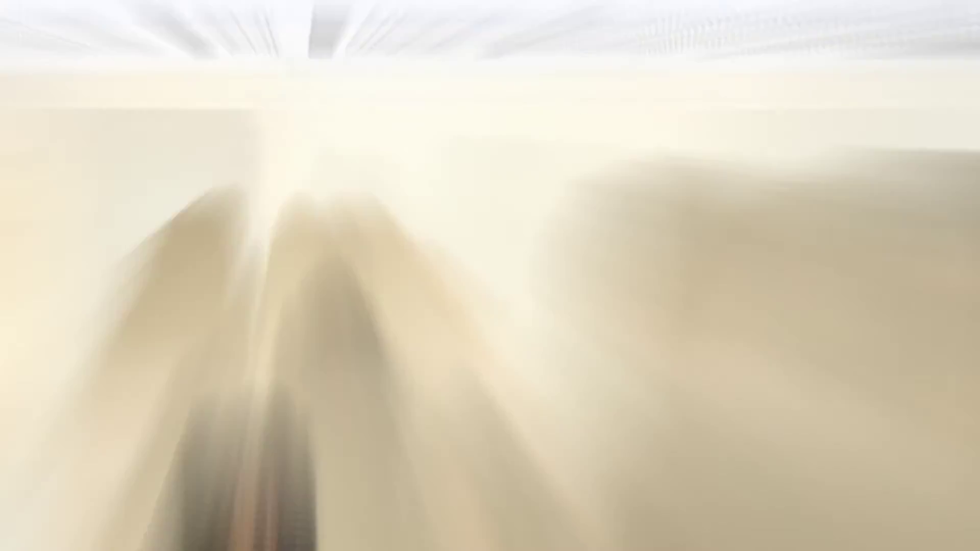
type("movavi.c")
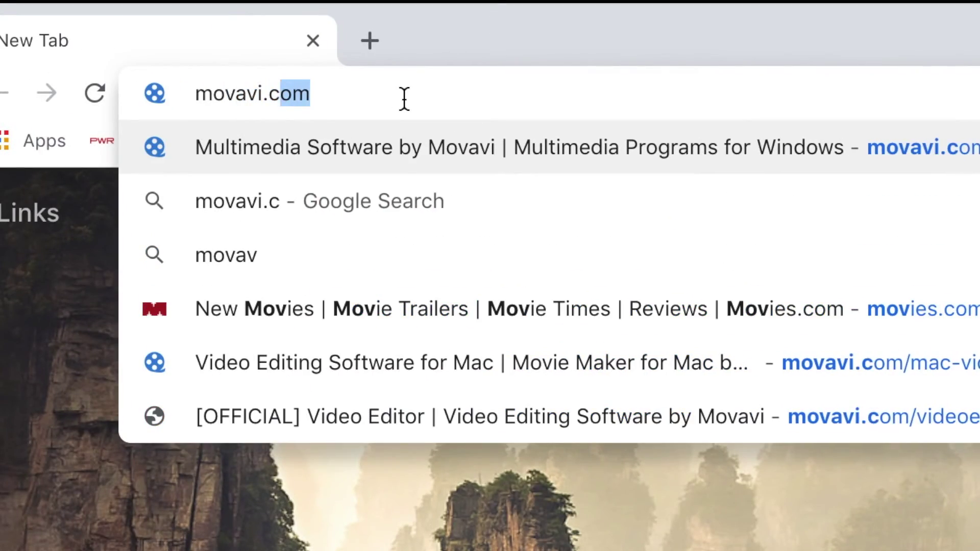
type("om")
key("Return")
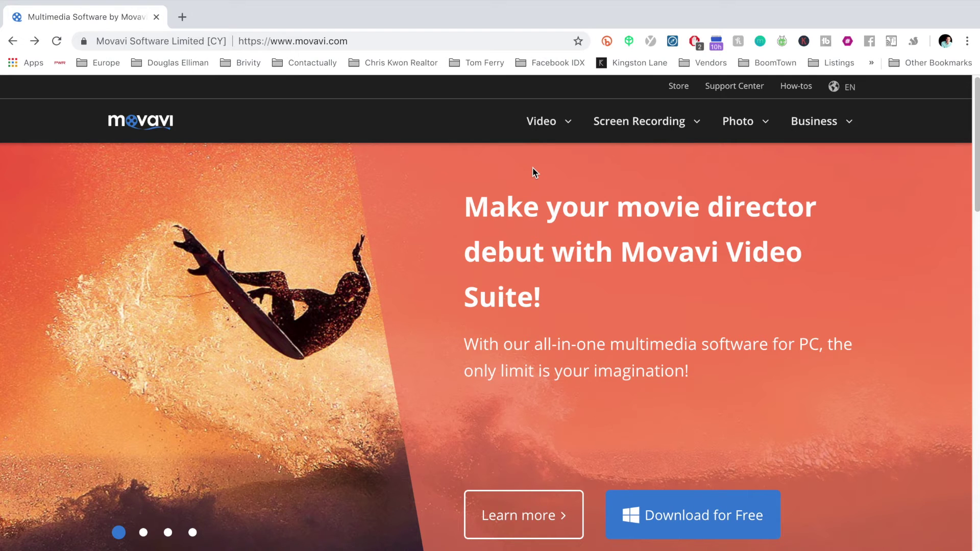
From the Video menu, download the Video Editor for Mac installer (MovaviVideoEditorMac.dmg).
mouse_move(544, 123)
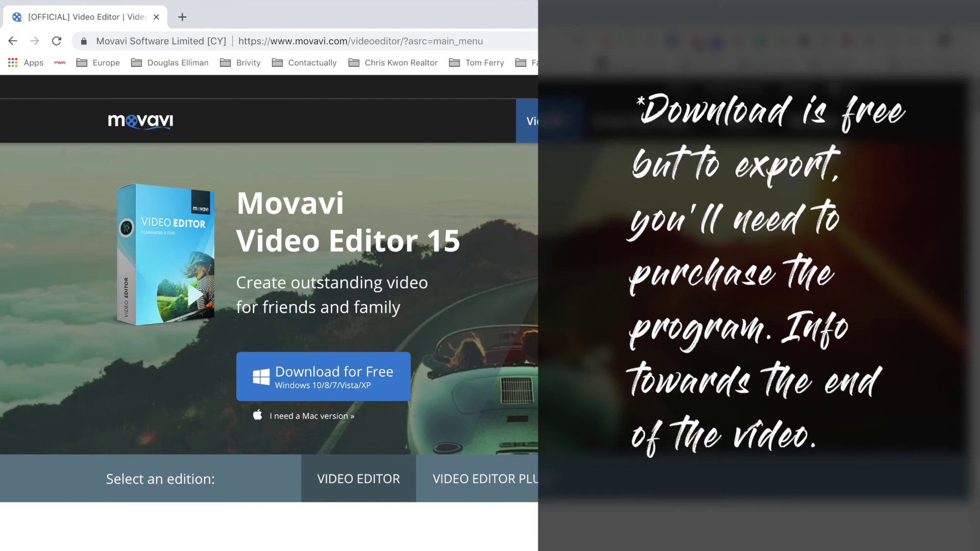
mouse_move(546, 121)
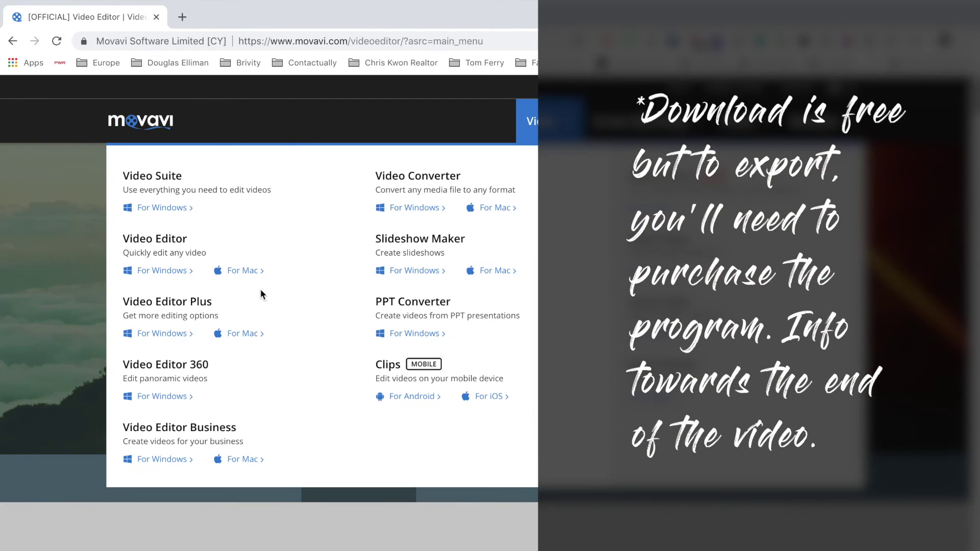
left_click(243, 271)
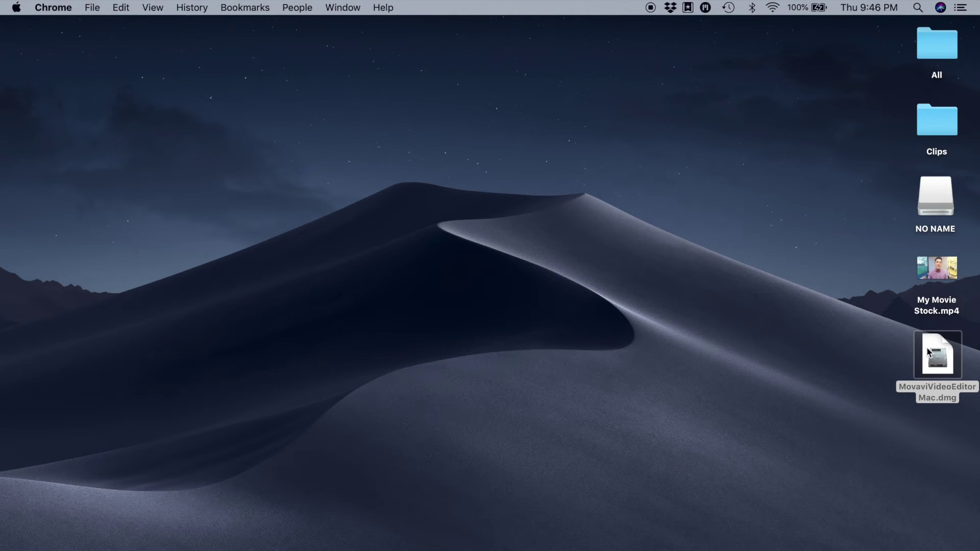
Mount MovaviVideoEditorMac.dmg and bring up Launchpad showing Movavi Video Editor 15.
double_click(941, 361)
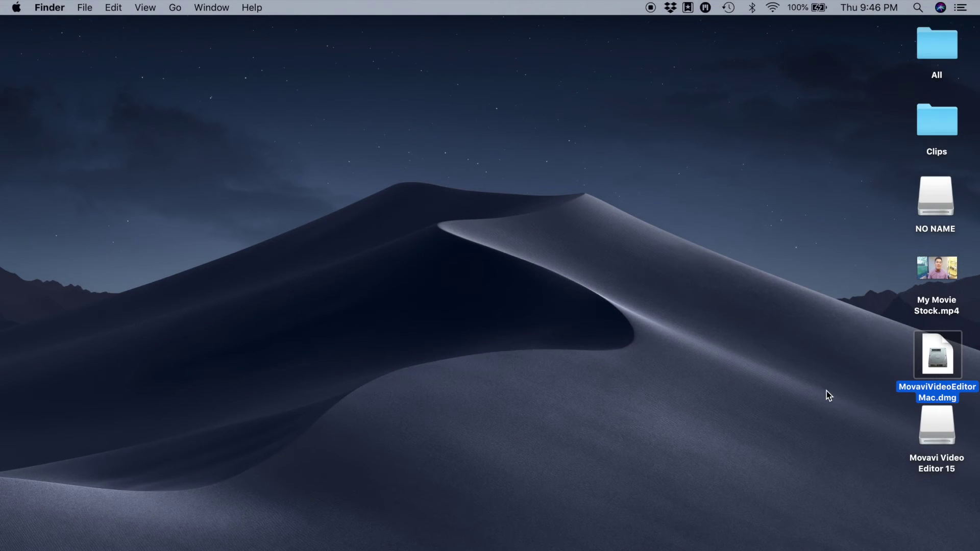
key("F4")
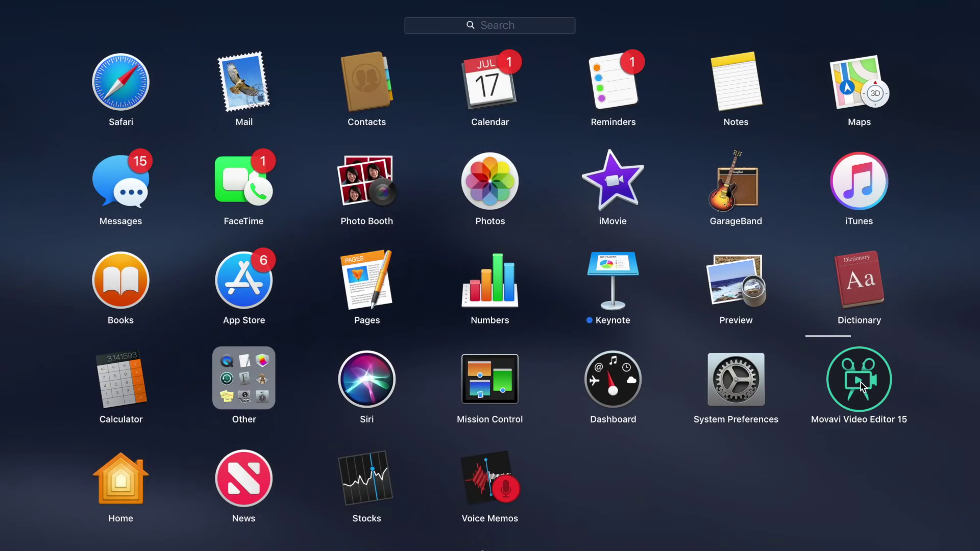
Launch Movavi Video Editor 15 and import My Movie Stock.mp4 into the project.
left_click(861, 382)
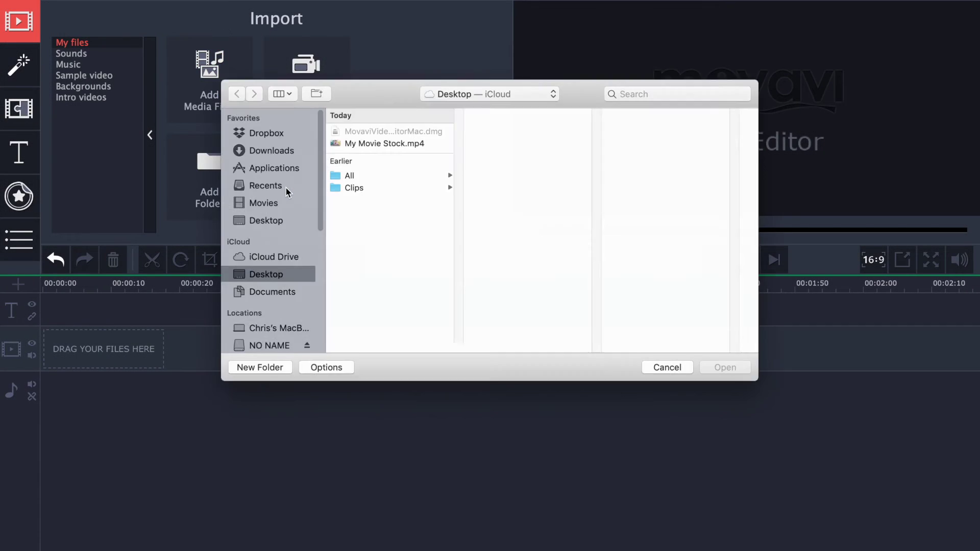
left_click(393, 143)
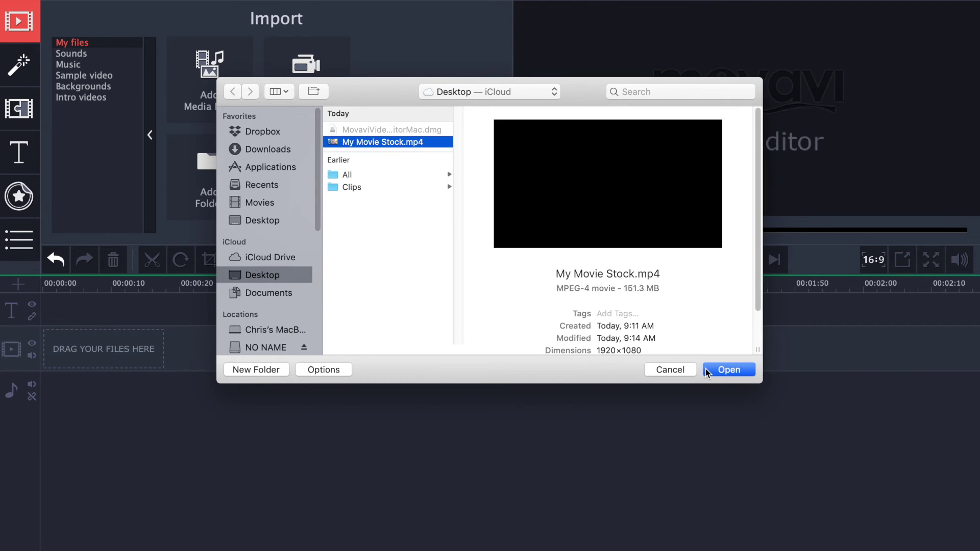
left_click(725, 371)
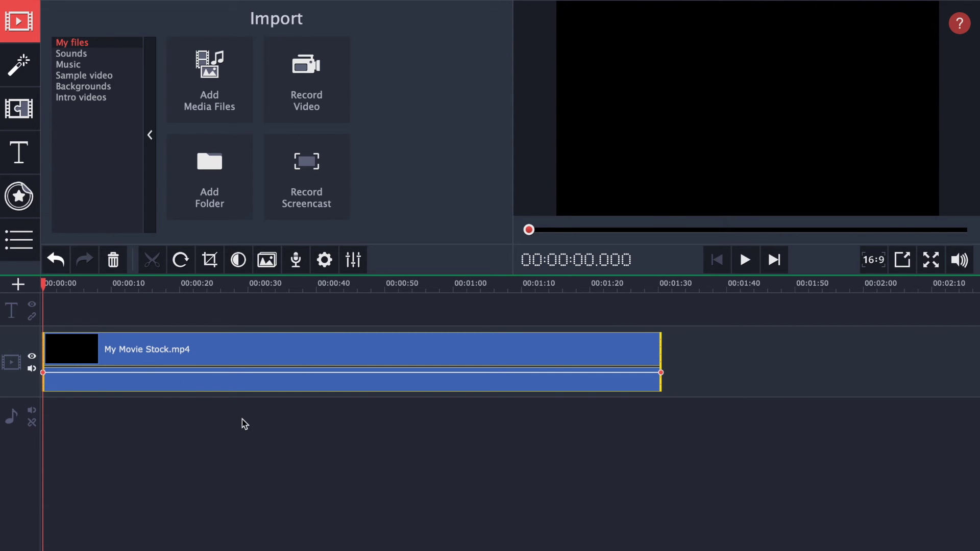
Play the clip briefly in the preview, then jump back to the start.
left_click(746, 261)
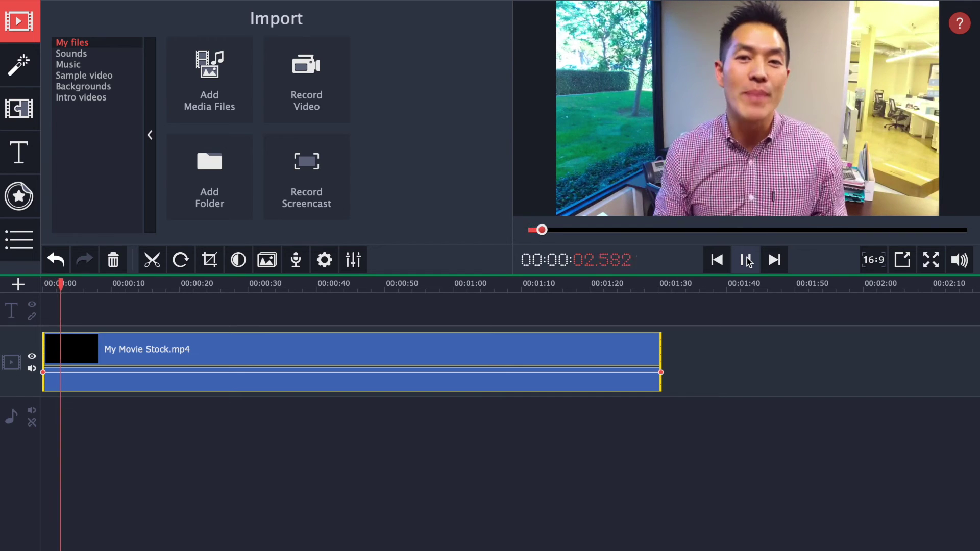
left_click(747, 261)
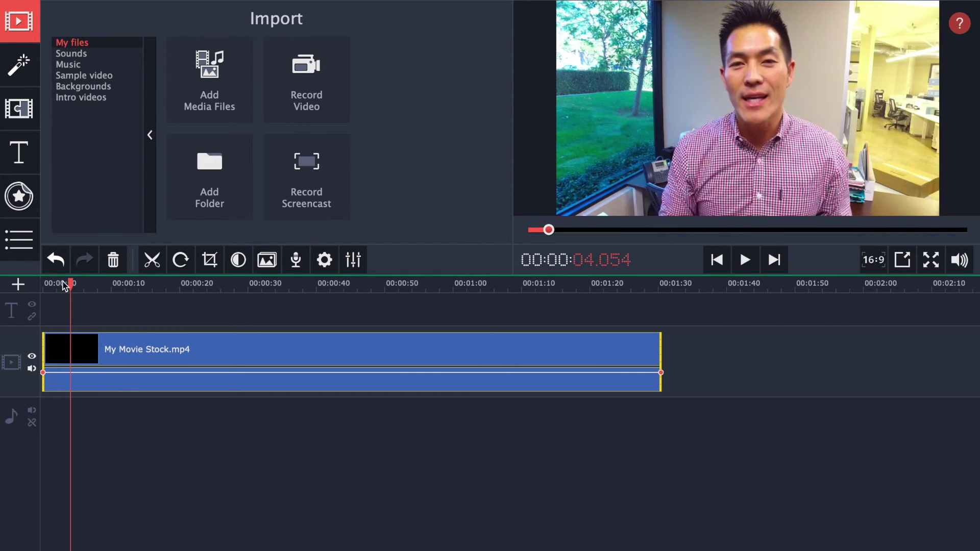
key("Home")
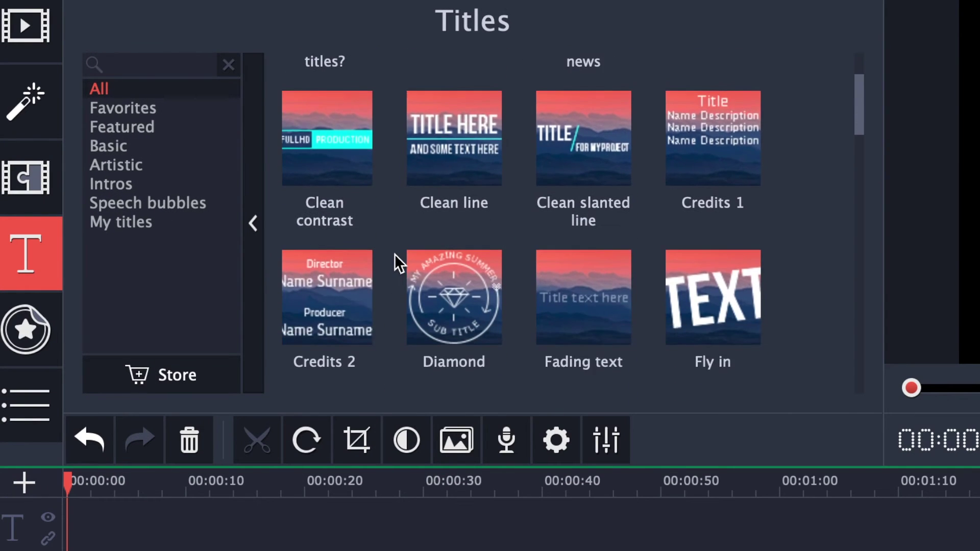
Scroll through the title templates such as 3D placard, Breaking news and Clean circle.
scroll(399, 263, "down", 5)
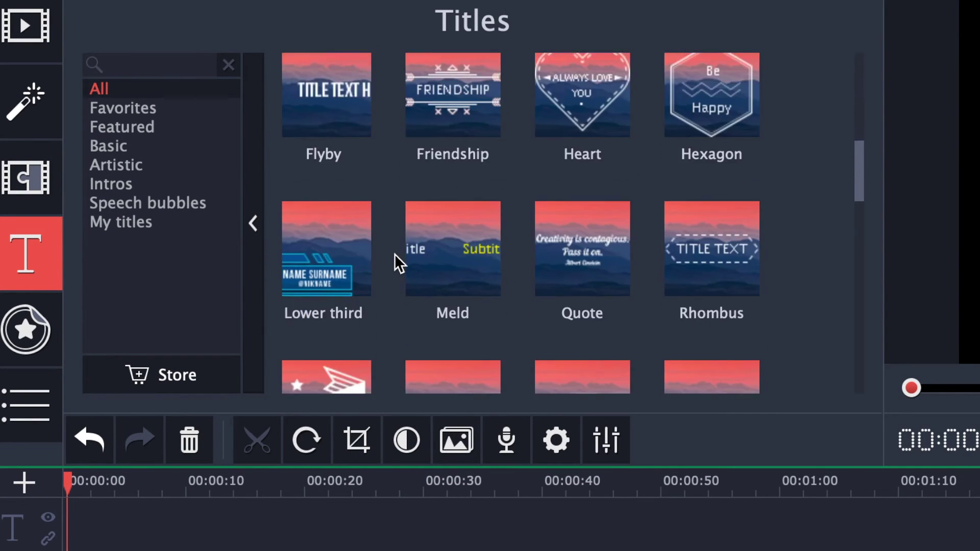
scroll(398, 263, "down", 8)
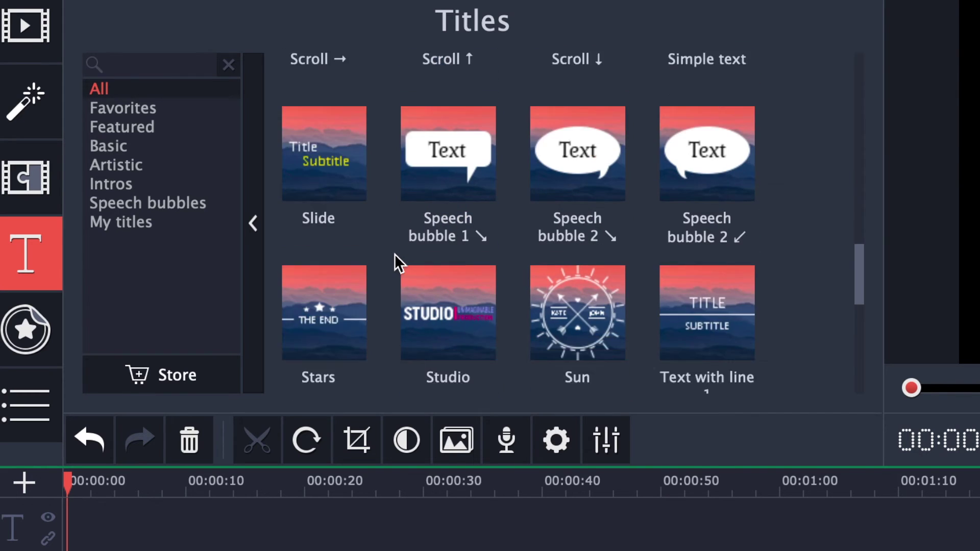
scroll(398, 263, "down", 5)
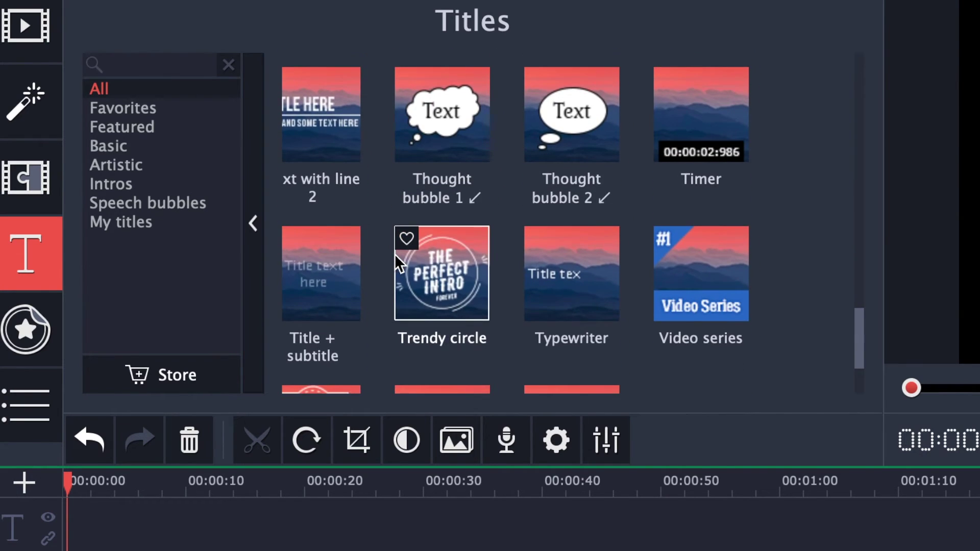
scroll(398, 263, "up", 20)
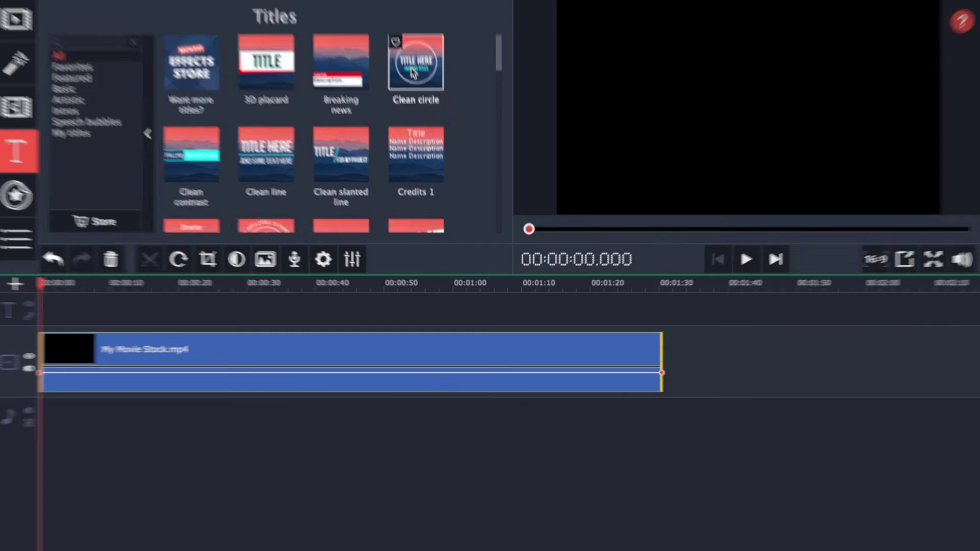
Add the Clean circle title to the timeline and shrink its circle into the lower-left corner.
left_click_drag(416, 66, 66, 313)
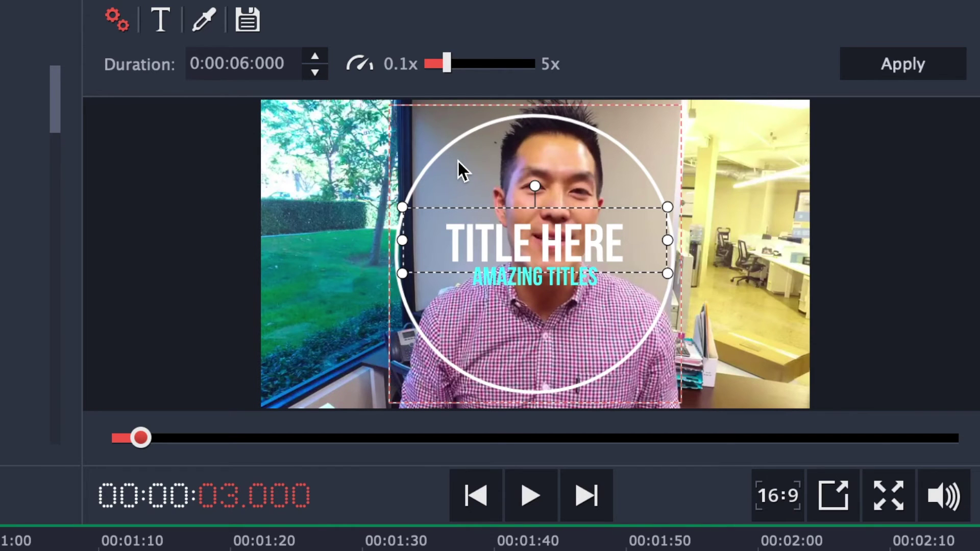
left_click_drag(460, 158, 342, 165)
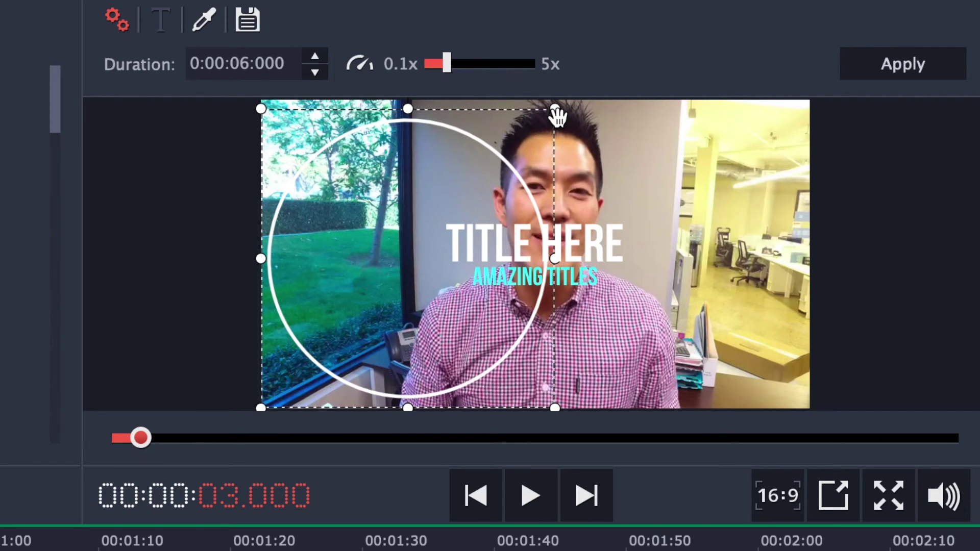
left_click_drag(556, 110, 368, 332)
left_click_drag(311, 366, 335, 347)
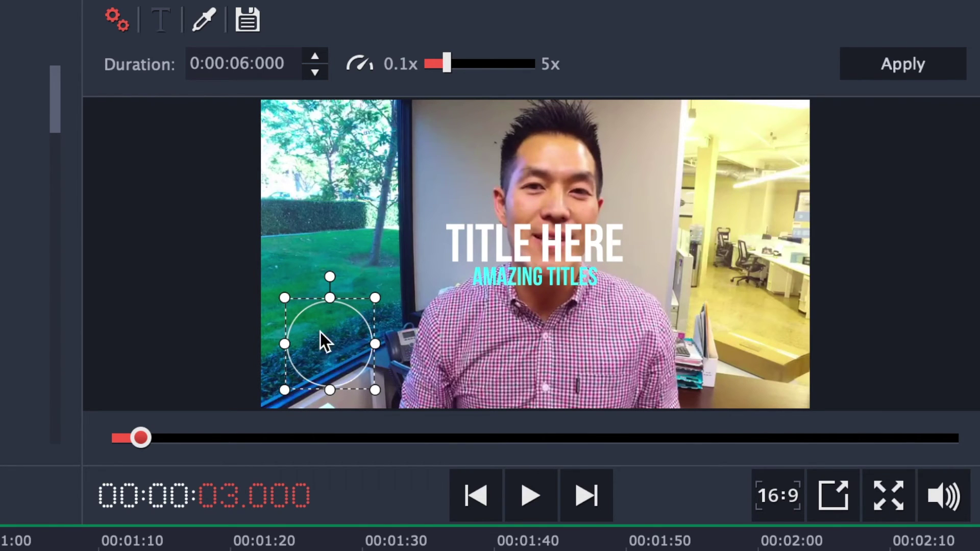
Move both title lines onto the circle and retype them as the presenter's name and 'AMAZING REALTOR'.
left_click_drag(485, 234, 390, 308)
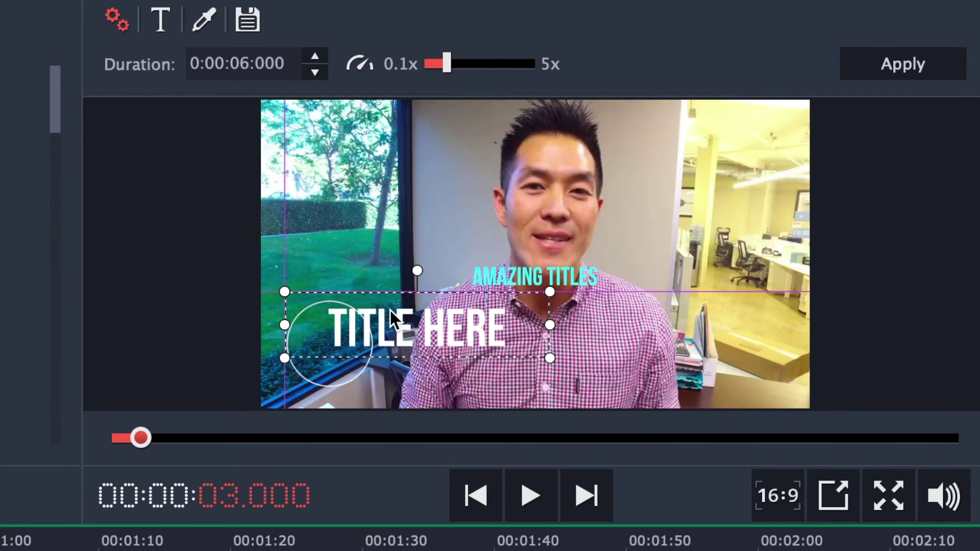
left_click_drag(540, 273, 433, 357)
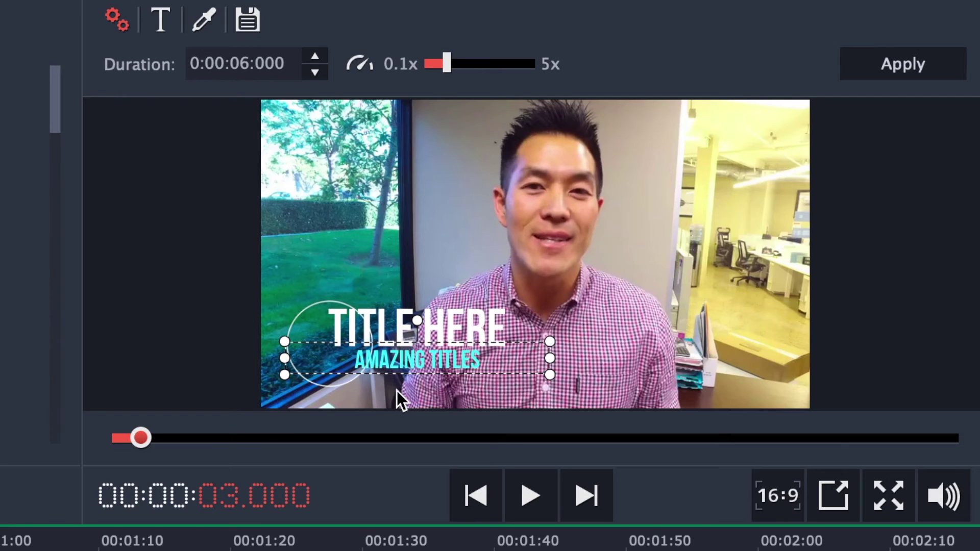
double_click(400, 316)
triple_click(399, 317)
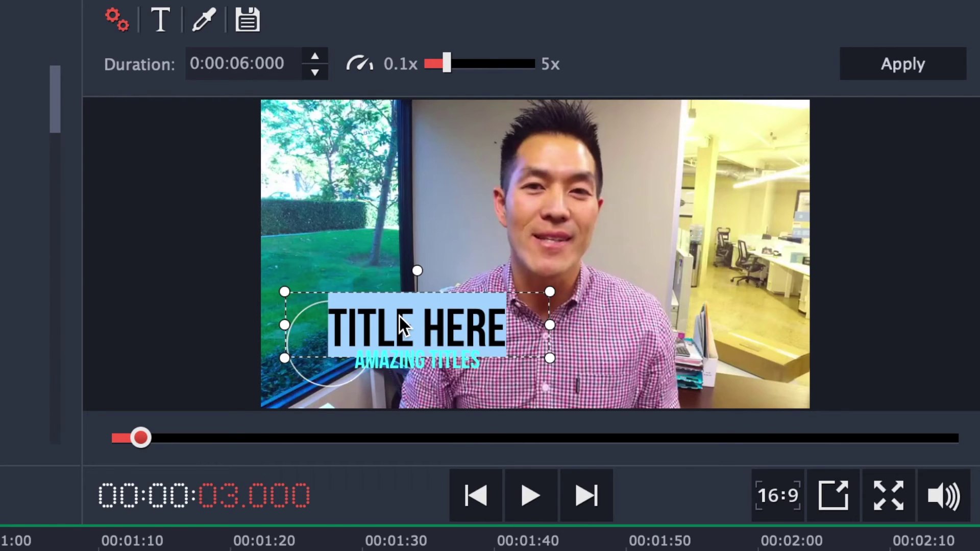
key("BackSpace")
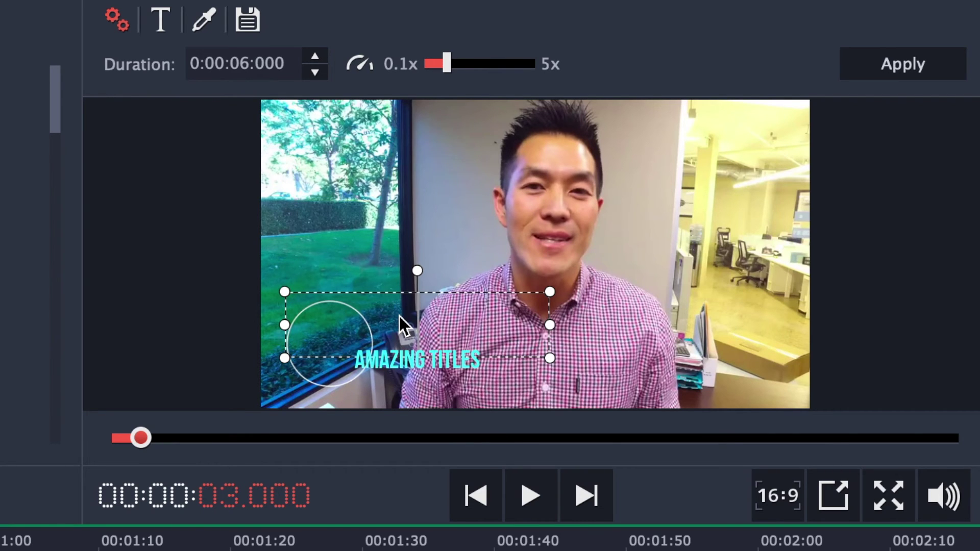
type("CHRIS KWON")
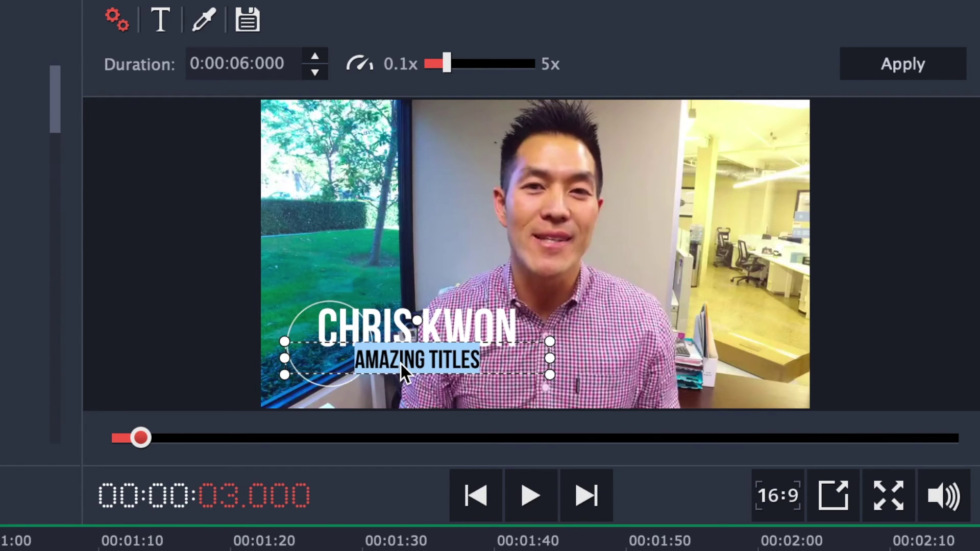
type("AMAZING")
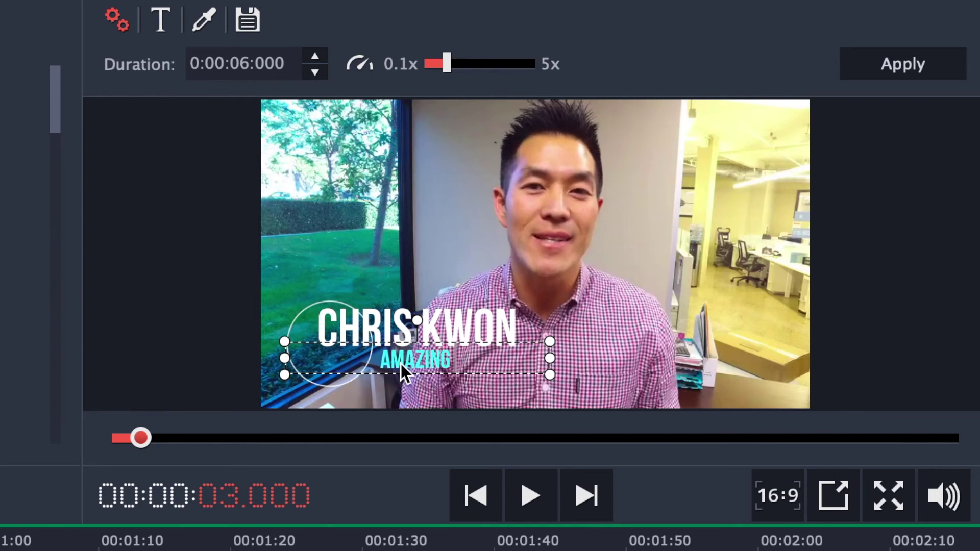
type(" REALTOR")
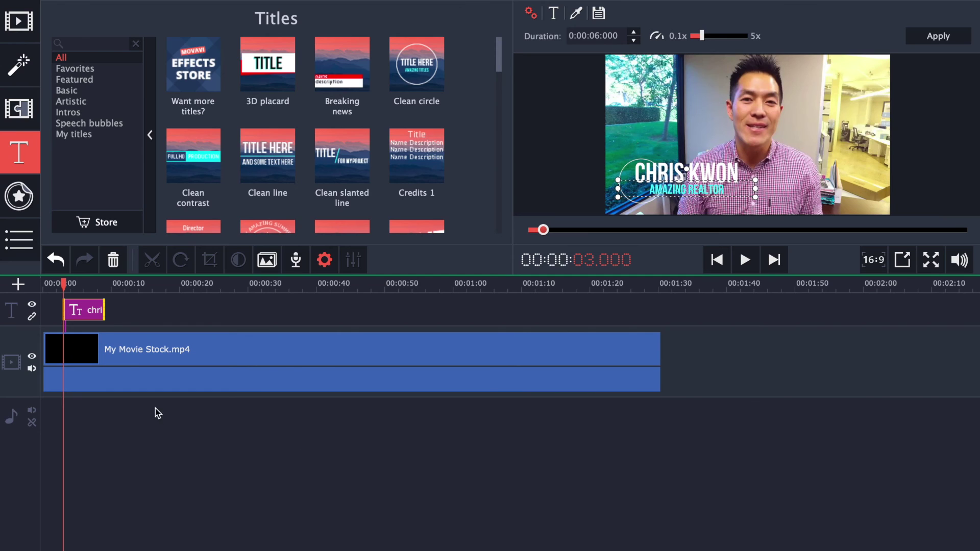
Rewind the playhead to the start and play the preview to check the new title.
left_click(64, 285)
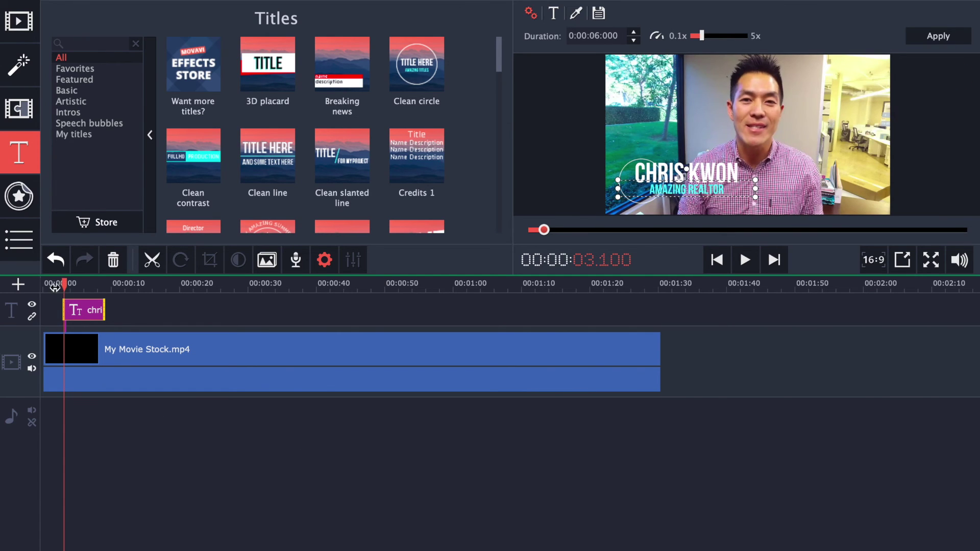
left_click_drag(54, 287, 44, 286)
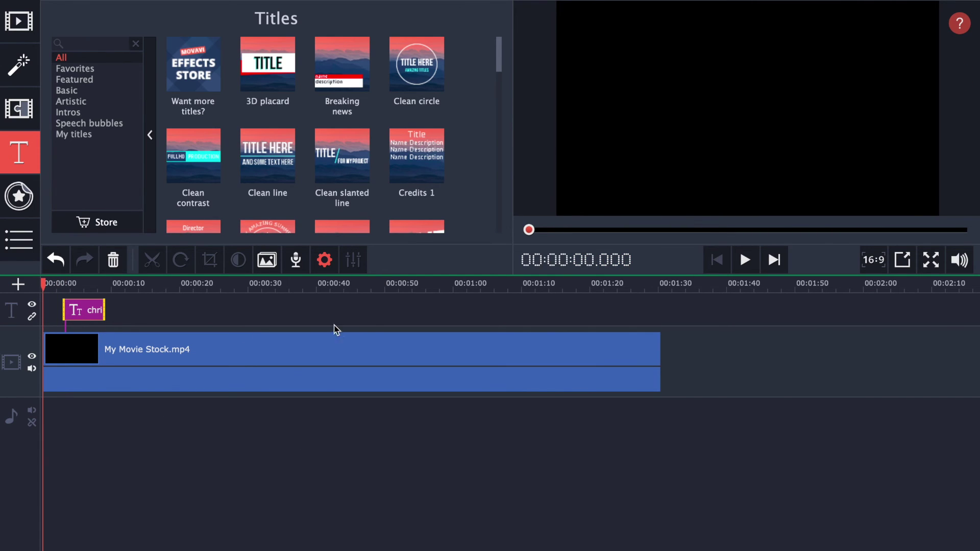
left_click(745, 260)
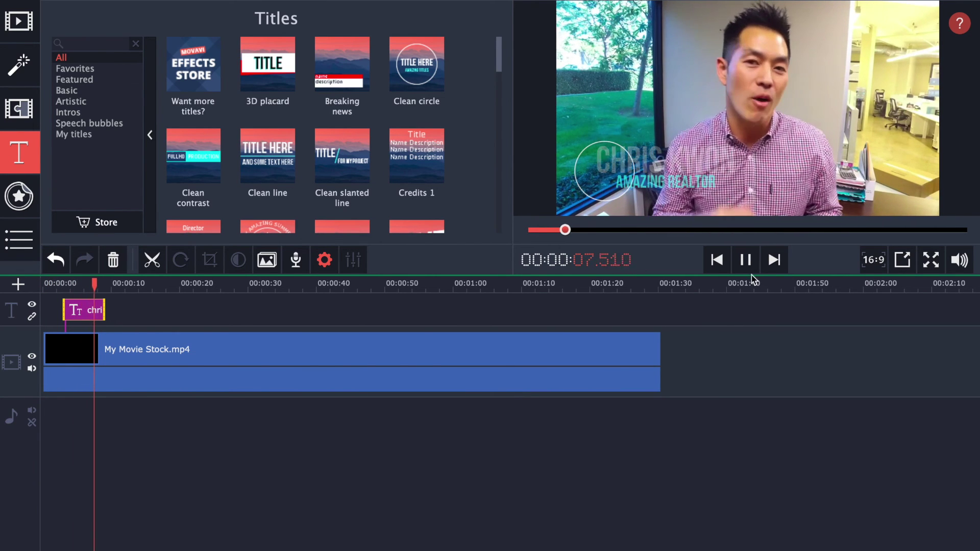
left_click(746, 263)
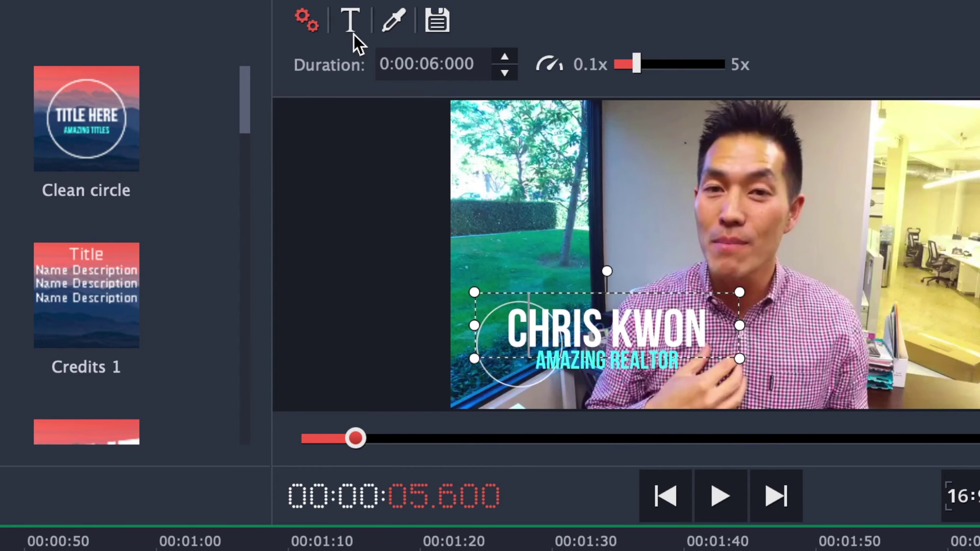
Browse the name line's fonts and set its size to 80, then back to 150.
left_click(351, 21)
left_click(504, 64)
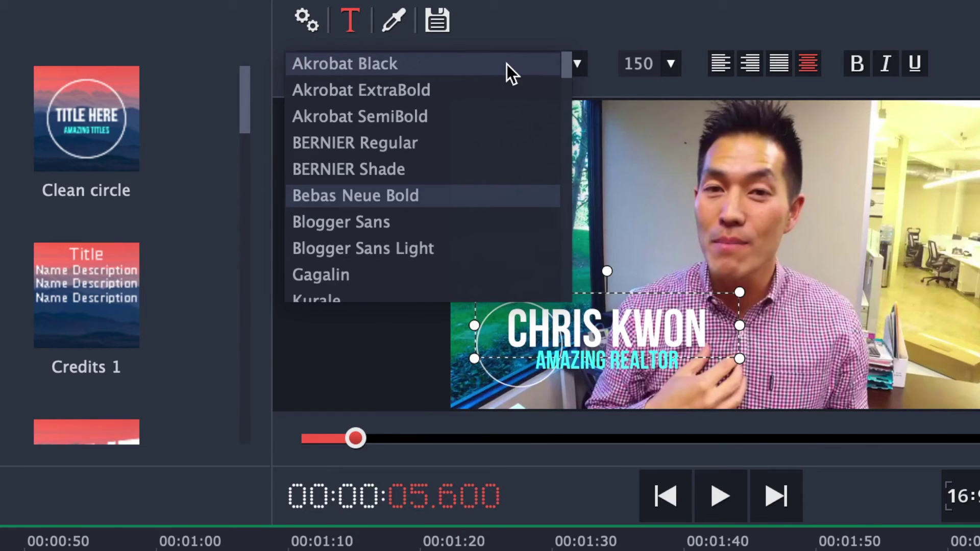
scroll(488, 168, "down", 6)
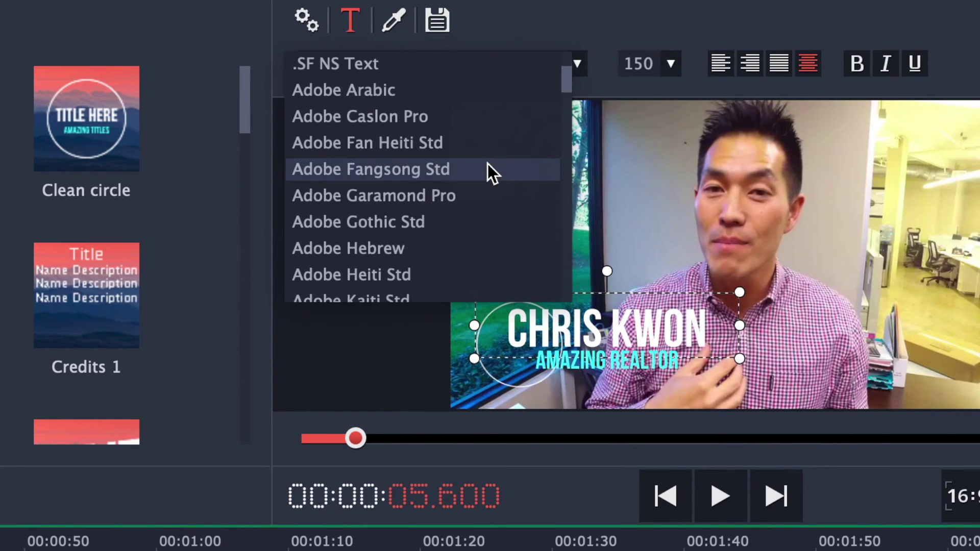
scroll(488, 169, "down", 15)
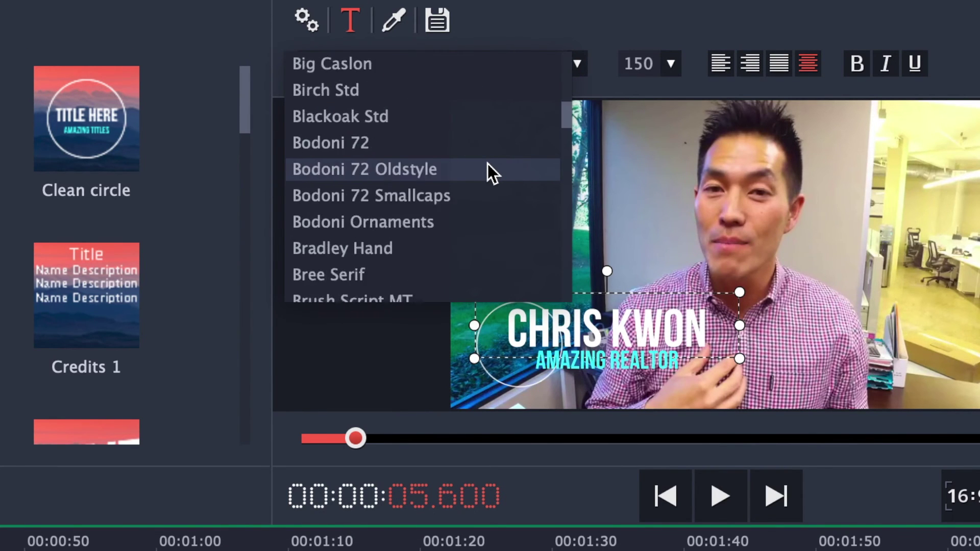
scroll(489, 165, "down", 20)
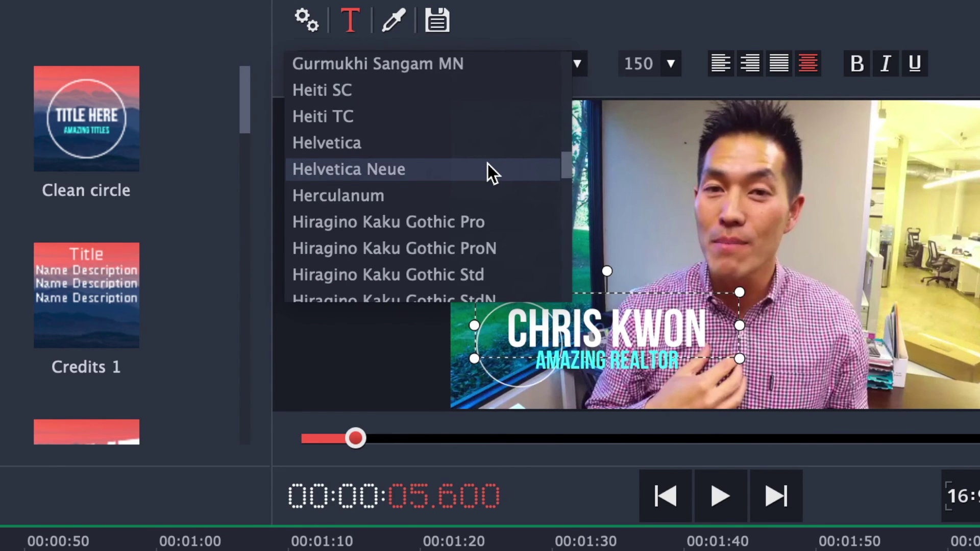
scroll(488, 165, "down", 20)
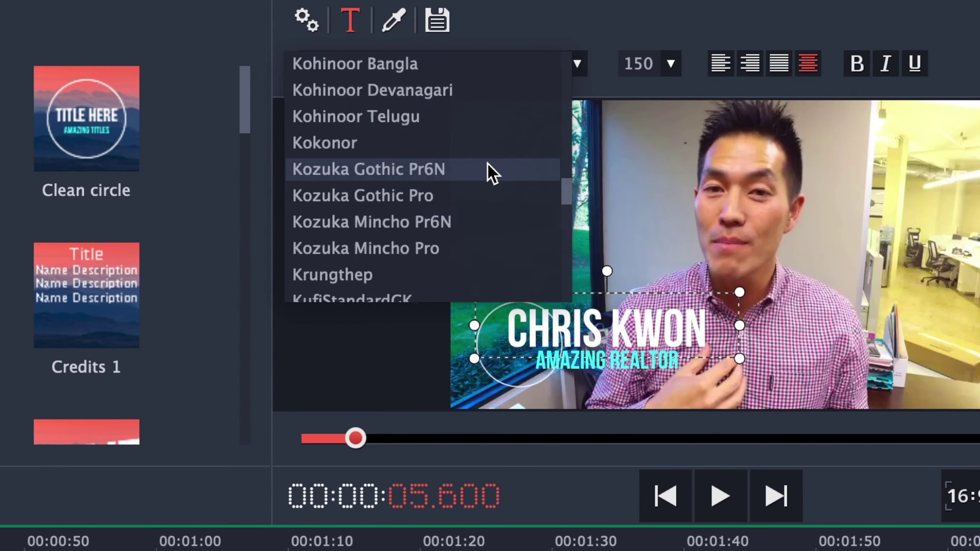
left_click(671, 63)
left_click(642, 169)
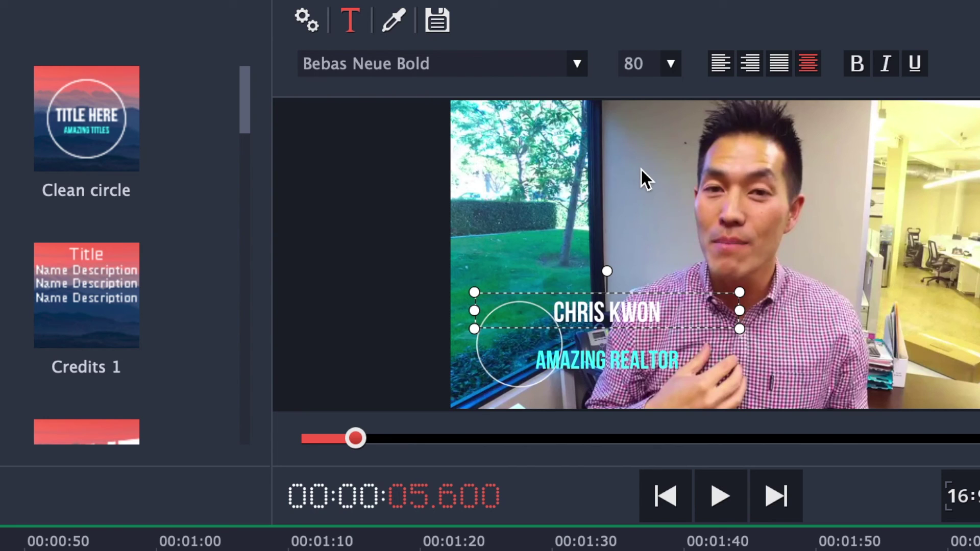
left_click(672, 66)
left_click(657, 240)
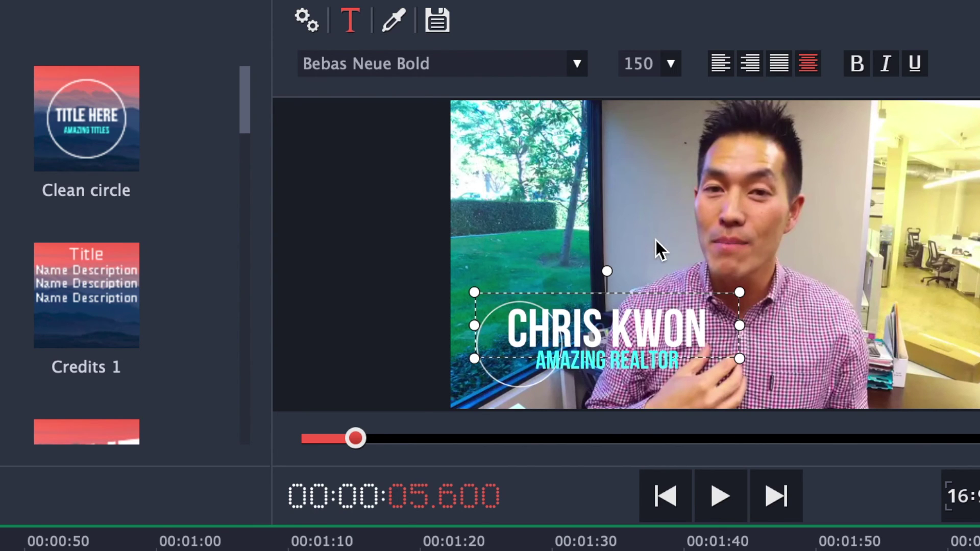
Try left, right and justify alignment, ending on justify; toggle bold, italic and underline off again.
left_click(727, 72)
left_click(749, 70)
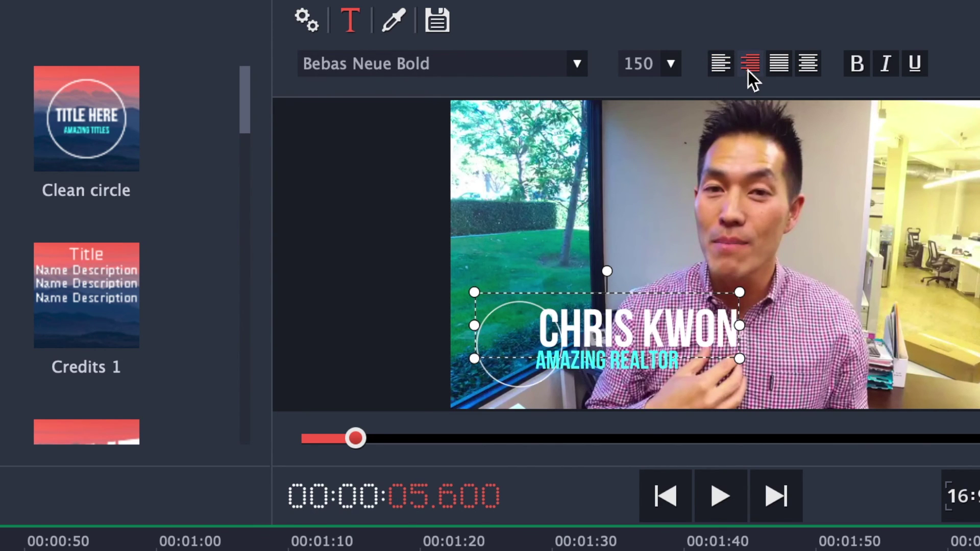
left_click(777, 68)
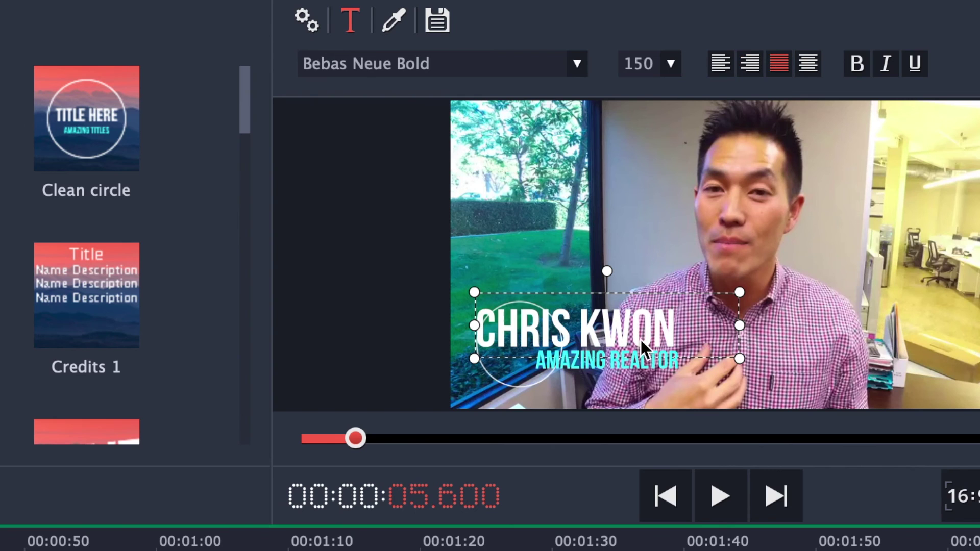
left_click(858, 65)
left_click(886, 64)
left_click(915, 59)
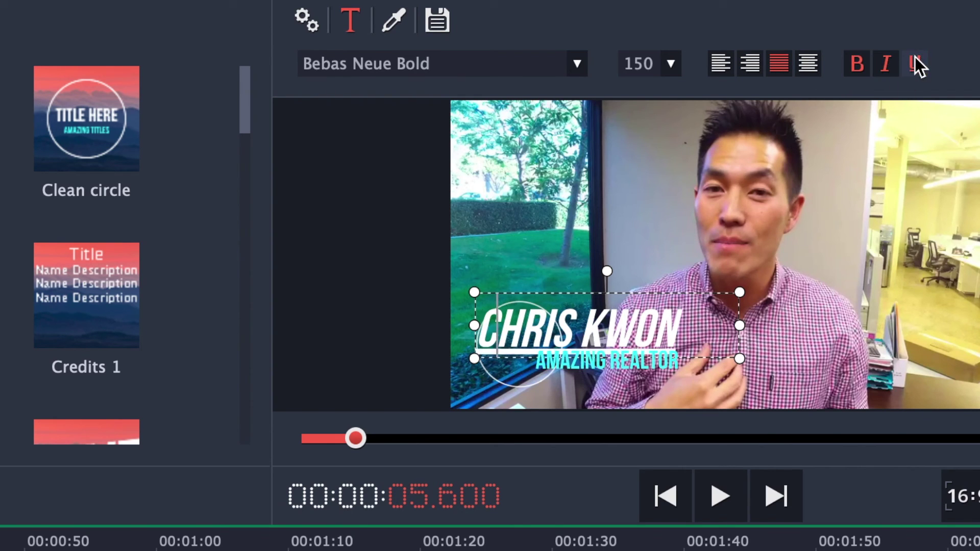
left_click(863, 63)
left_click(885, 63)
left_click(915, 63)
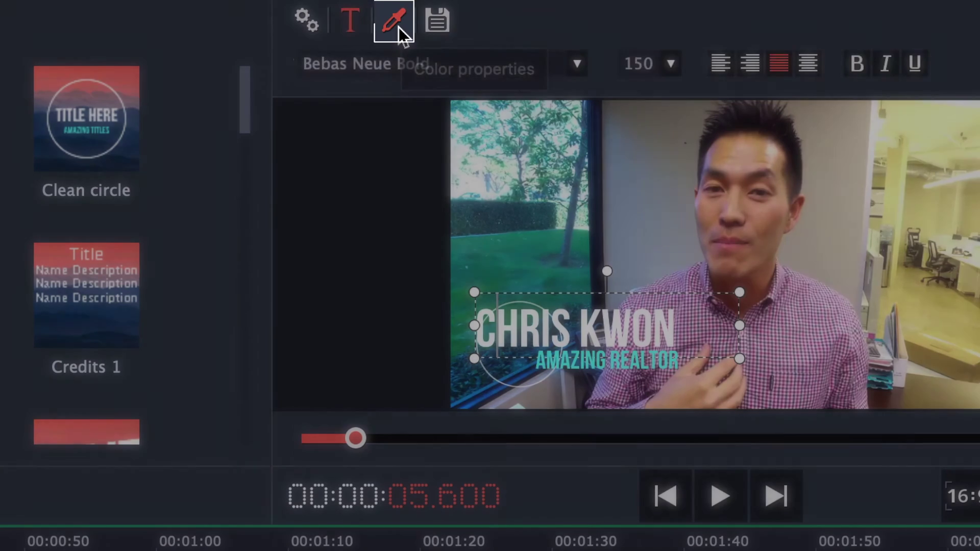
Try black, grey, red and olive on the name text, settle on white, and keep opacity near 100%.
left_click(399, 26)
left_click(365, 67)
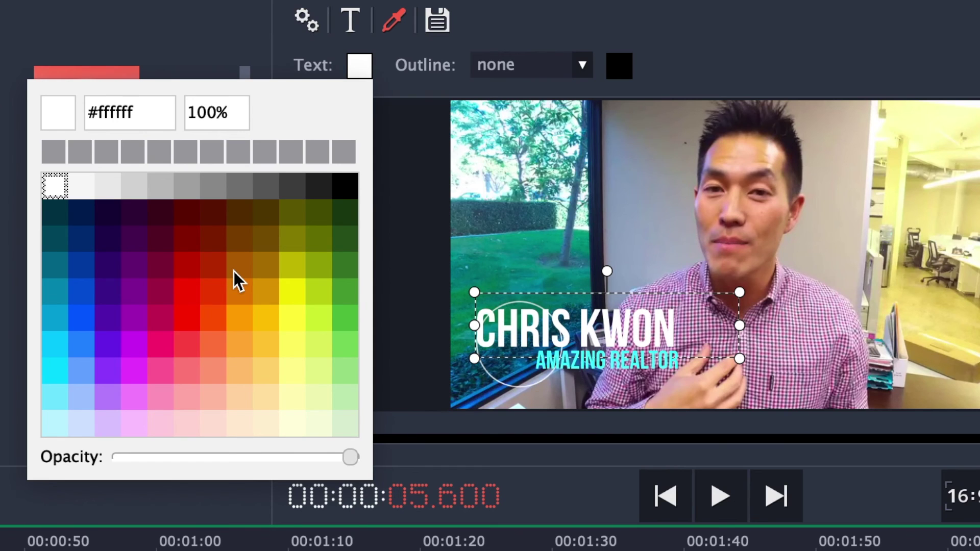
left_click(345, 186)
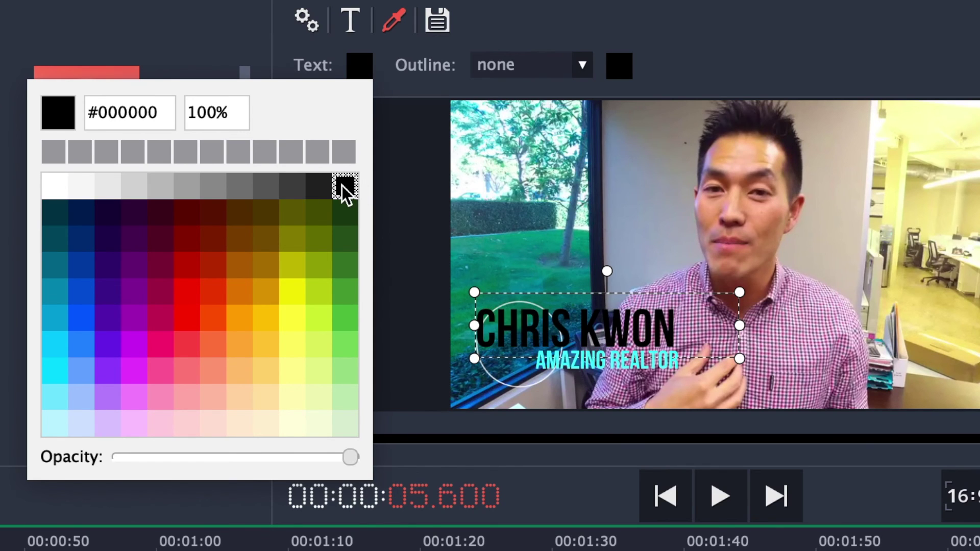
left_click(240, 192)
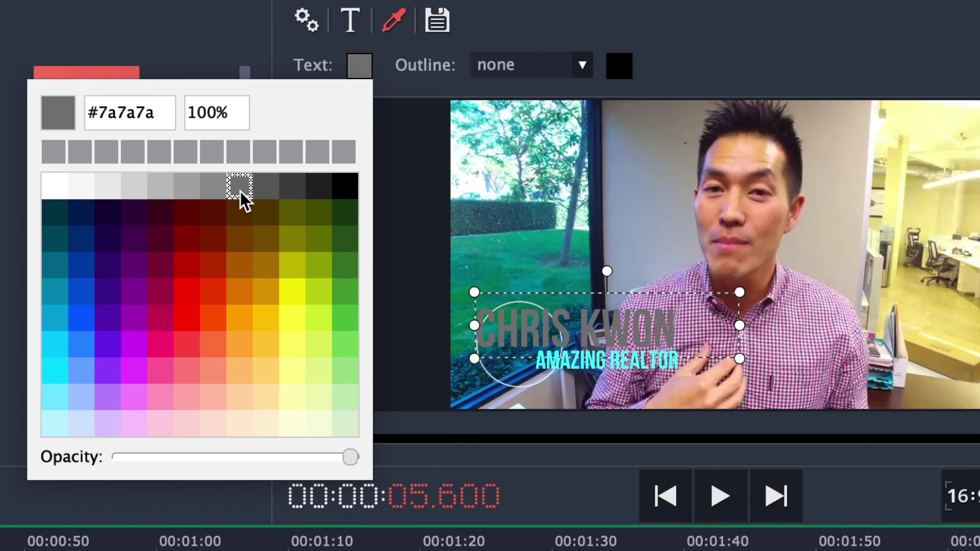
left_click(211, 258)
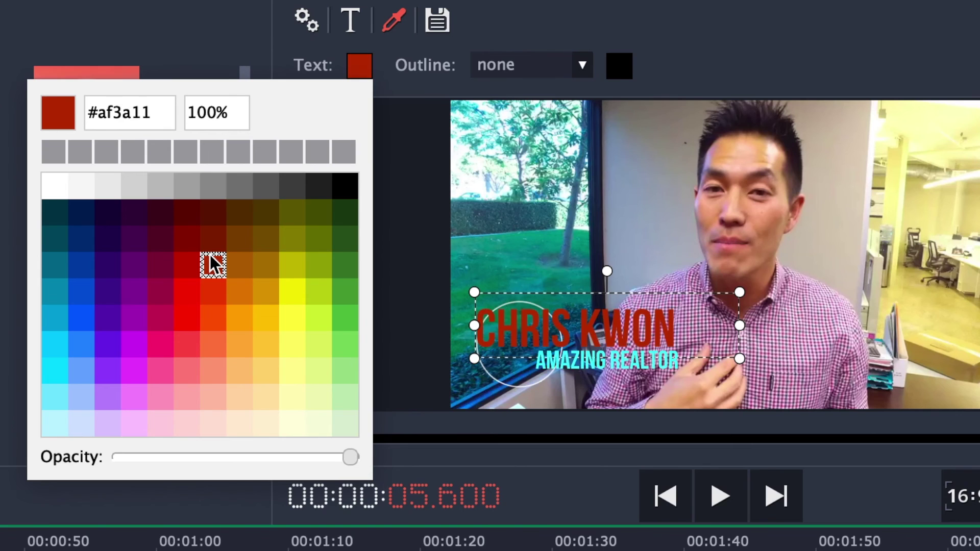
left_click(294, 265)
left_click(56, 185)
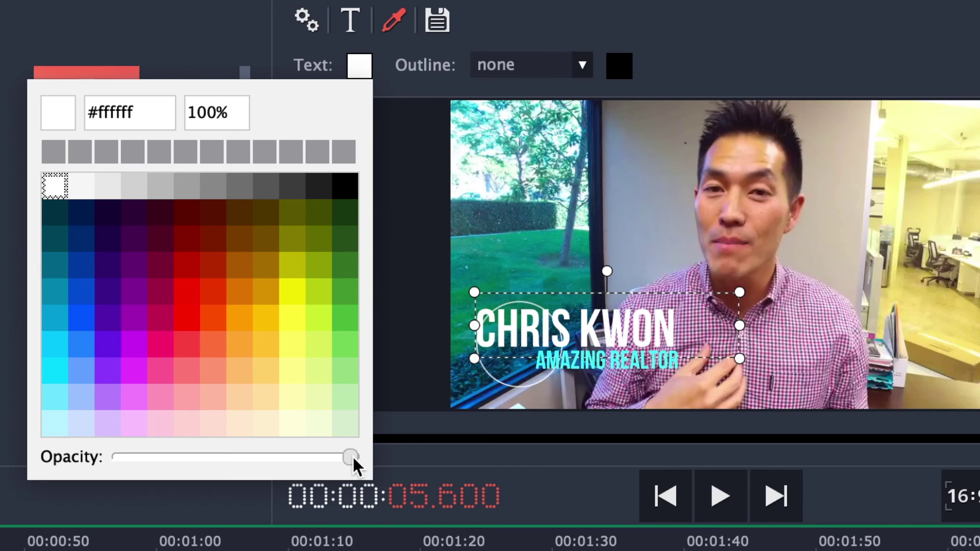
left_click_drag(353, 457, 218, 457)
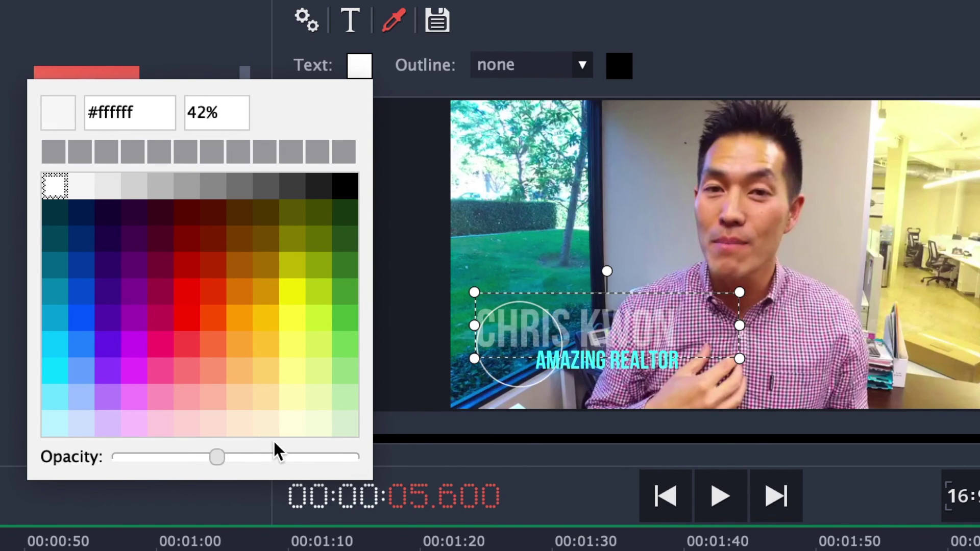
left_click_drag(274, 443, 388, 438)
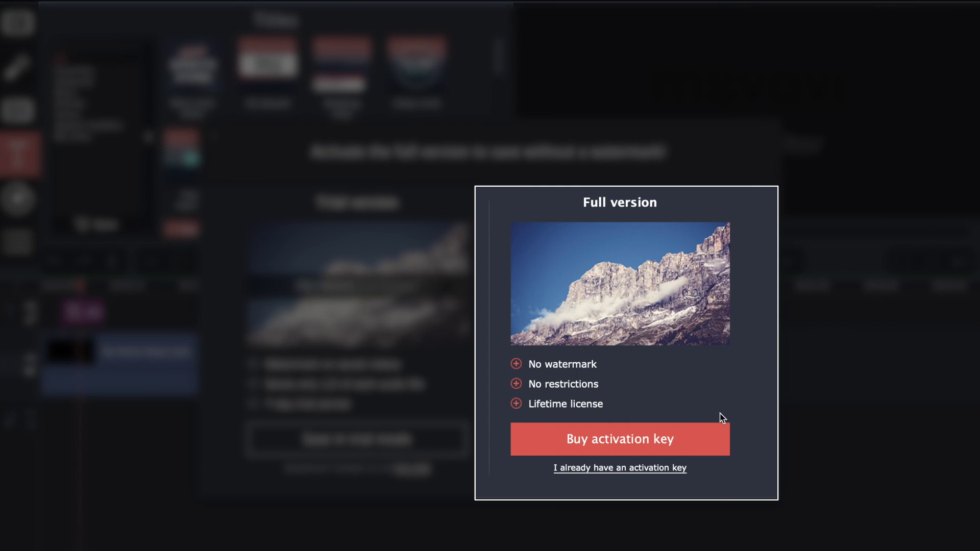
Choose to buy an activation key for the full, watermark-free version.
left_click(642, 448)
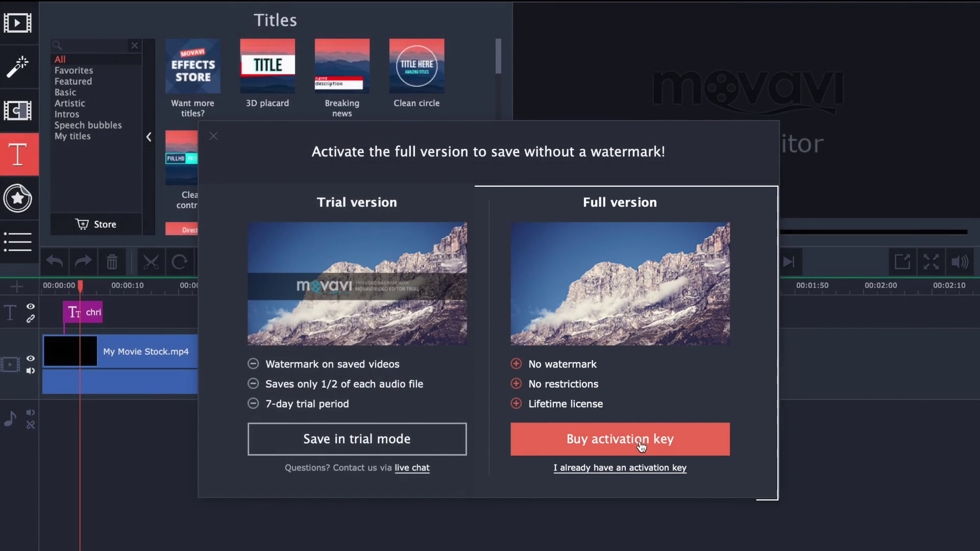
Scroll the Movavi Mac purchase page down to the $39.95, $59.95 and $79.95 plans.
scroll(88, 220, "down", 5)
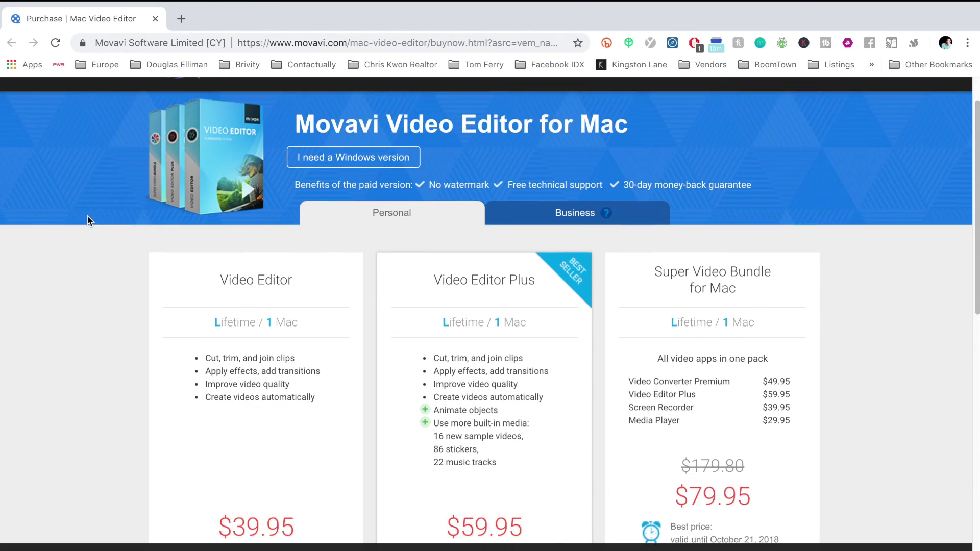